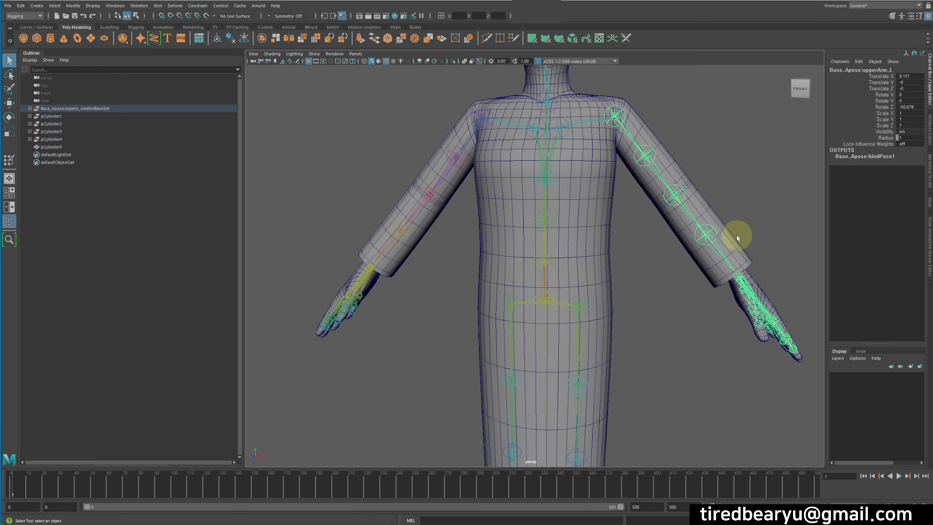
Try raising the left upper arm joint to about 2.6 degrees on Z in wireframe display, and undo the rotation
left_click_drag(790, 206, 729, 233, "alt")
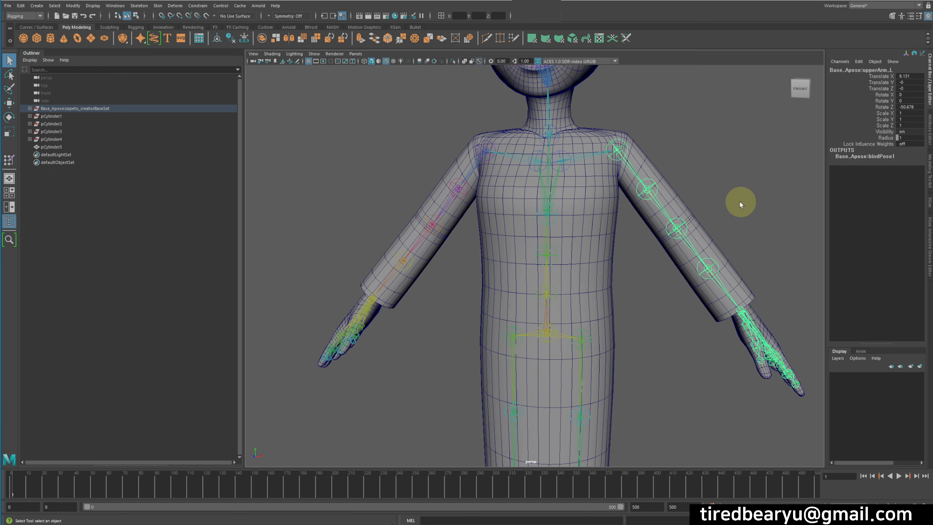
left_click_drag(740, 202, 723, 188, "alt")
mouse_move(722, 188)
middle_mouse_down("alt")
mouse_move(725, 211)
mouse_move(714, 173)
mouse_move(721, 177)
middle_mouse_up("alt")
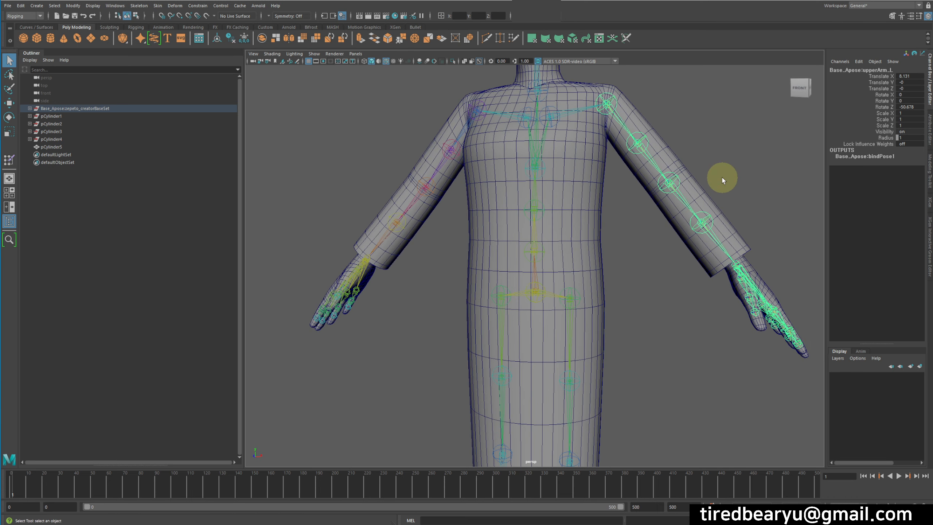
right_click_drag(731, 226, 727, 237, "alt")
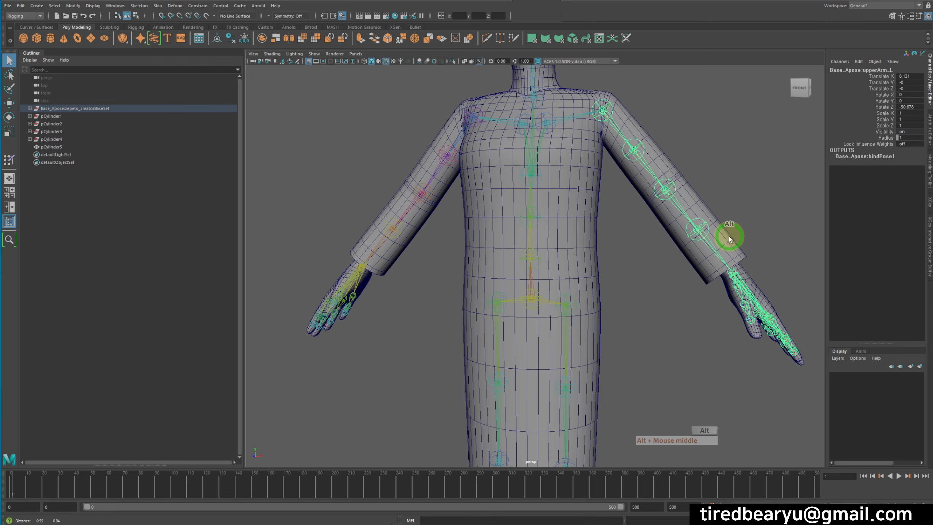
middle_click_drag(727, 237, 652, 192, "alt")
key("e")
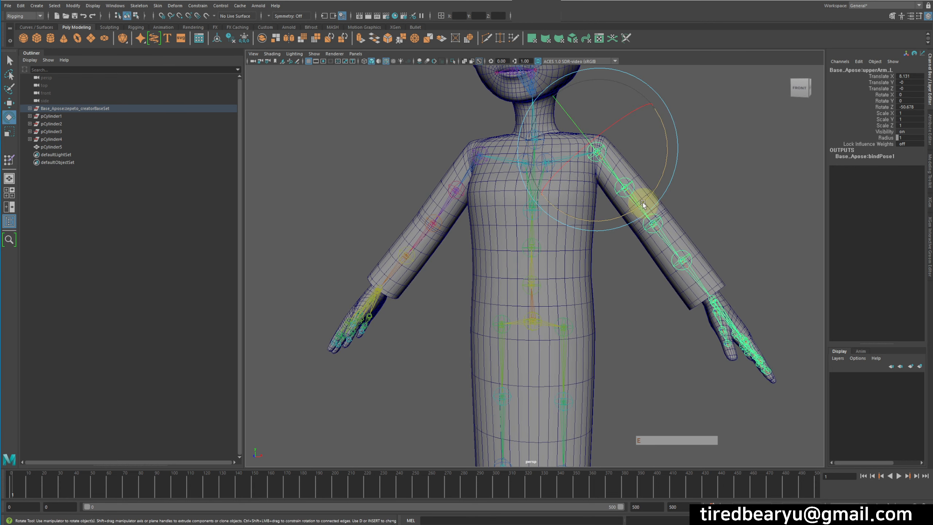
left_click_drag(641, 210, 656, 158)
key("4")
middle_click_drag(668, 219, 672, 221, "alt")
middle_click_drag(694, 275, 697, 246)
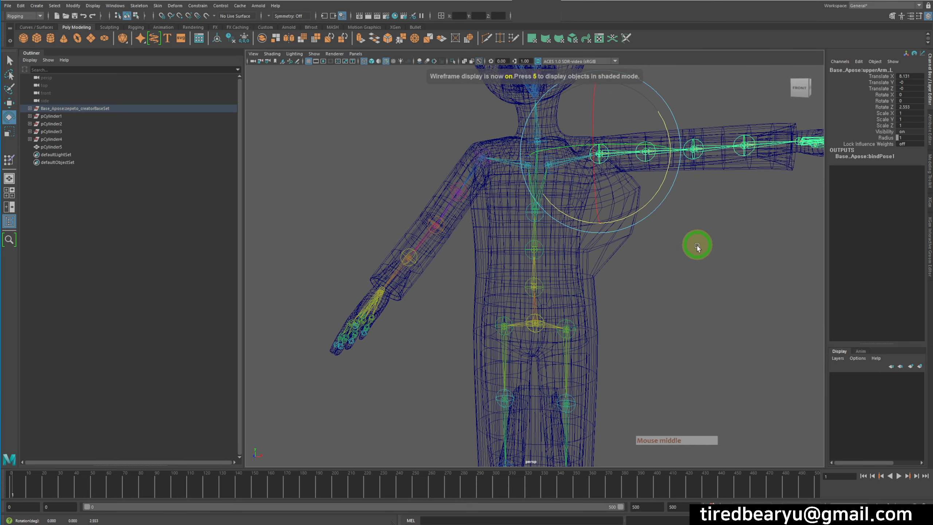
key("z")
key("z")
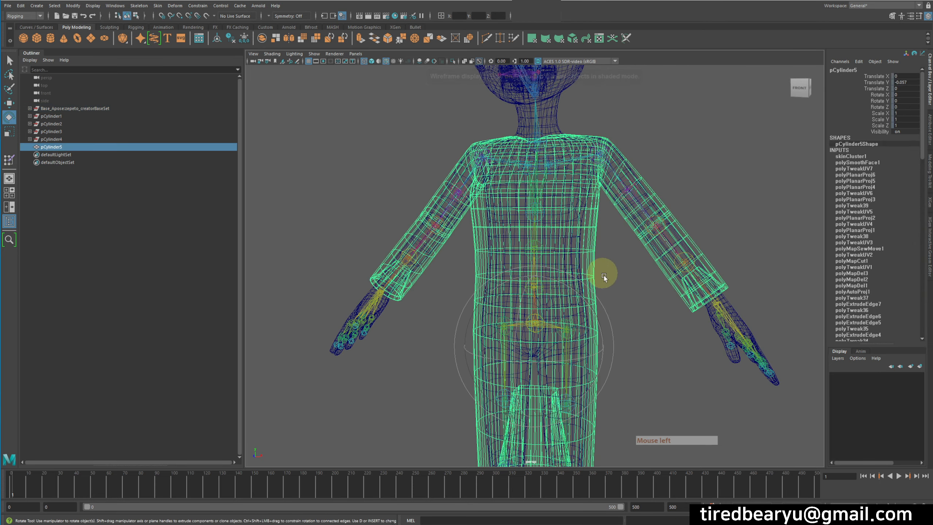
Select the body mesh followed by the garment pCylinder5, restore shaded display, and copy the body's skin weights to the garment
left_click(603, 273)
middle_click_drag(654, 313, 688, 267, "alt")
left_click(752, 252)
left_click_drag(689, 267, 701, 261, "alt")
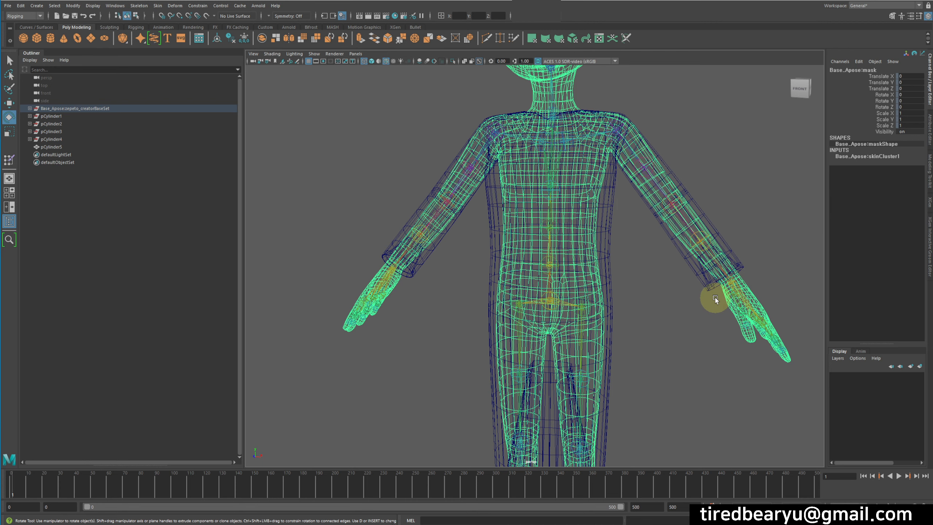
left_click(702, 290)
key("5")
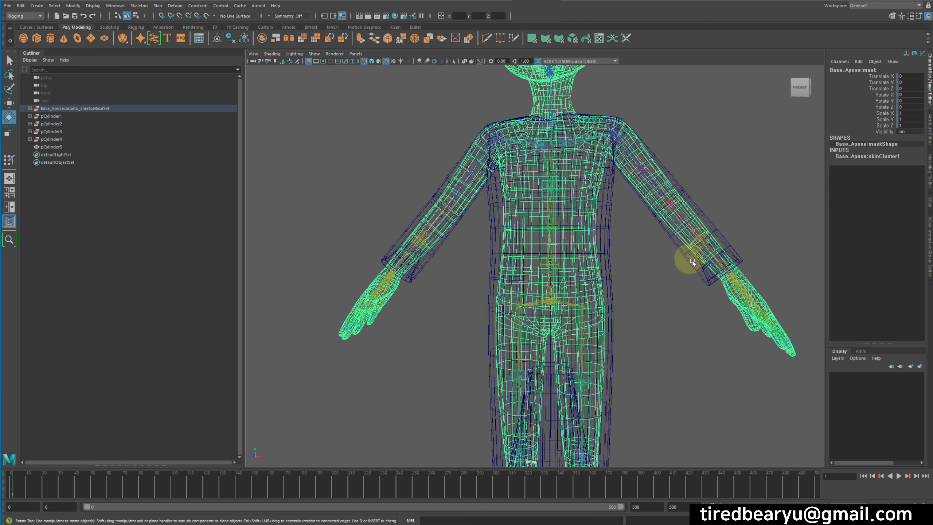
left_click(689, 262)
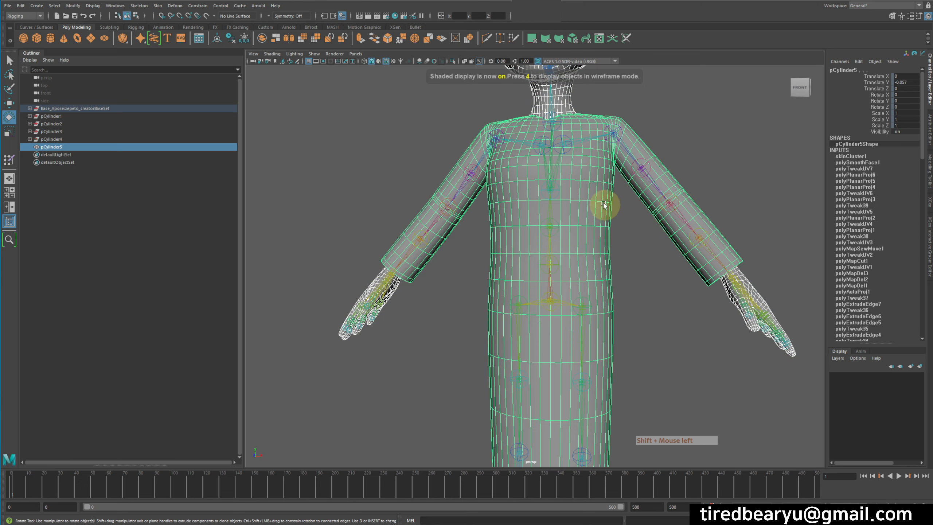
middle_click_drag(605, 205, 613, 232, "alt")
left_click_drag(613, 232, 611, 255, "alt")
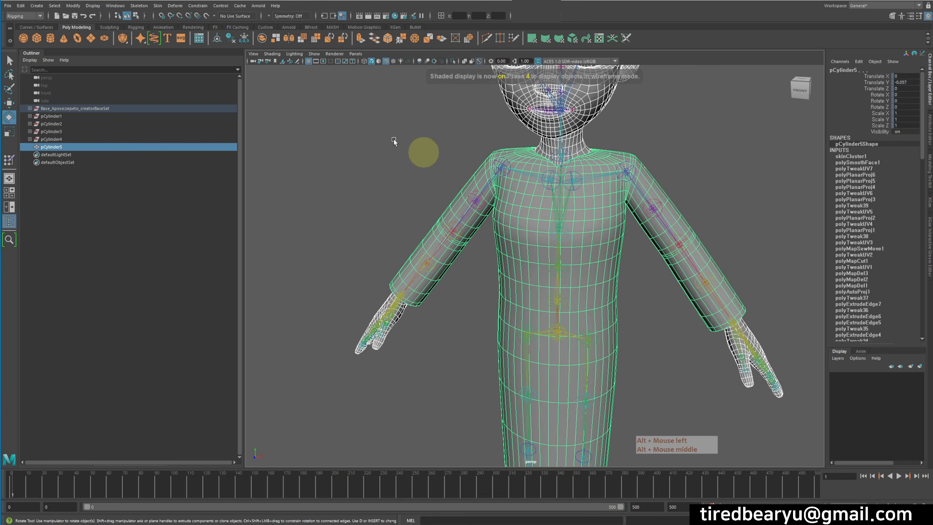
left_click(116, 5)
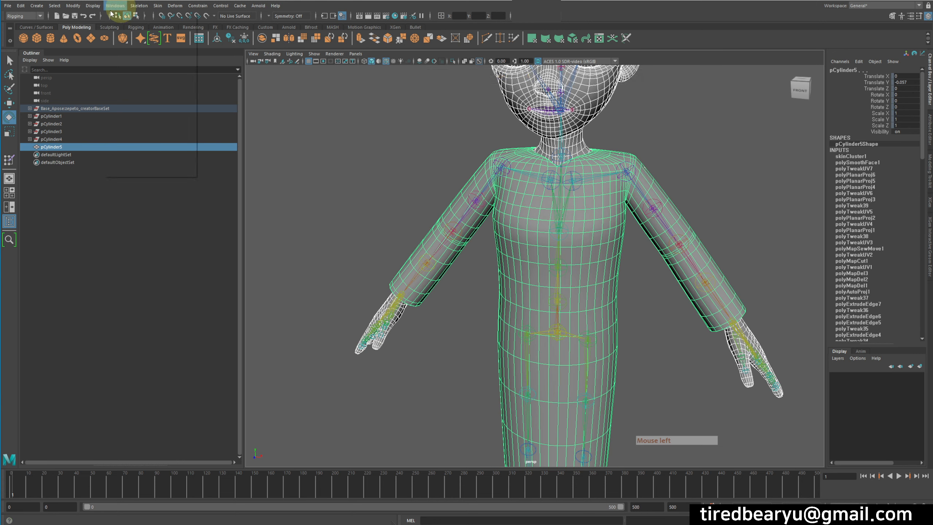
mouse_move(154, 5)
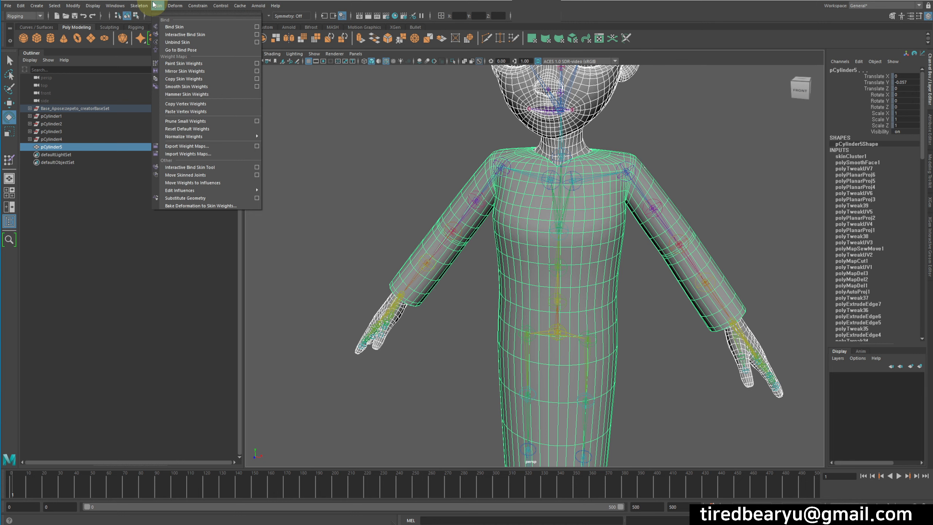
left_click(205, 79)
Raise the left upper arm joint to about 7.5 degrees on Z to pose the sleeve for weight checking
left_click_drag(616, 149, 647, 152, "alt")
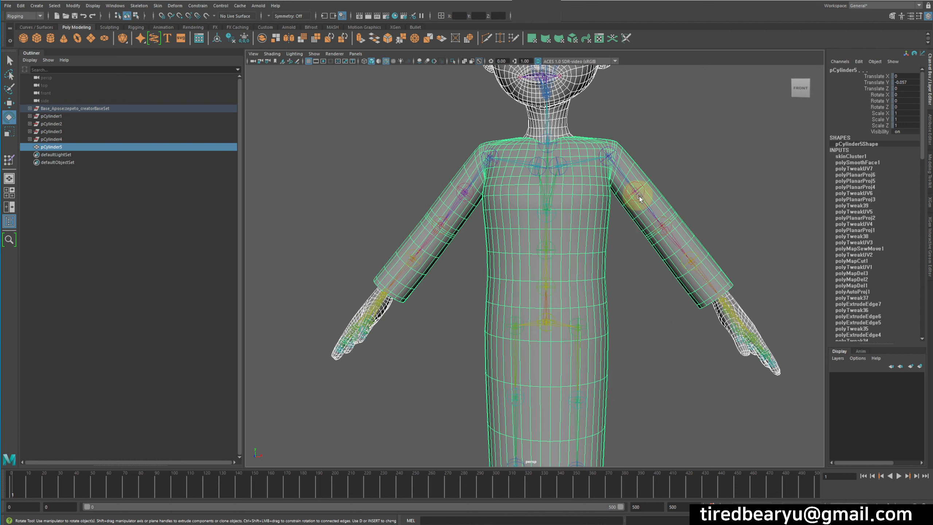
left_click(627, 176)
middle_click_drag(627, 177, 619, 242, "alt")
left_click_drag(619, 243, 641, 184)
key("q")
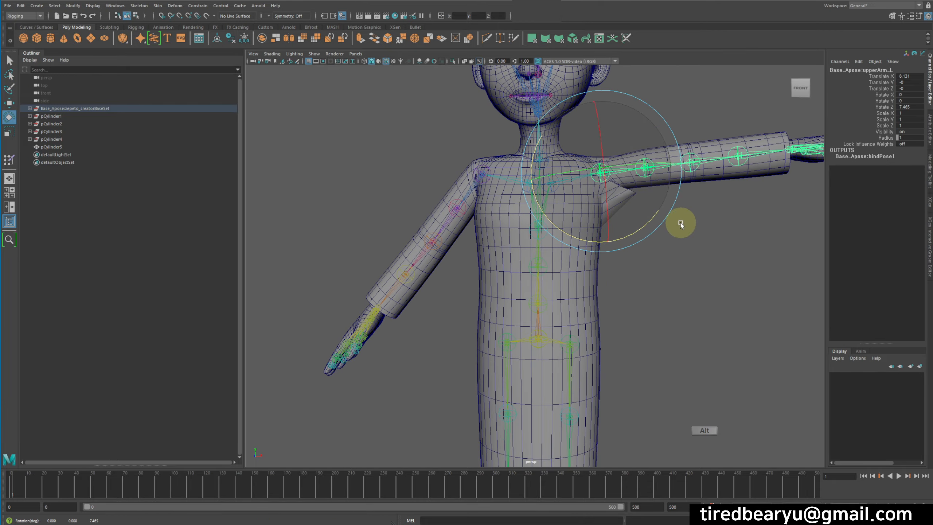
Start painting the skinCluster1 weights of the garment pCylinder5 and open the Paint Skin Weights Tool settings
left_click_drag(679, 223, 665, 241, "alt")
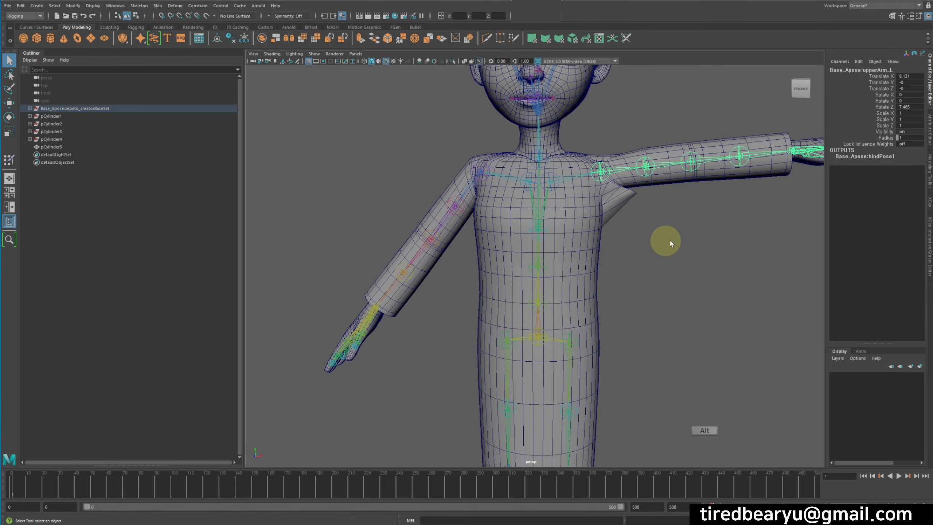
middle_click(694, 269)
left_click_drag(694, 269, 683, 252, "alt")
right_click_drag(683, 253, 706, 238, "alt")
middle_click_drag(705, 237, 694, 243, "alt")
left_click_drag(694, 244, 631, 189, "alt")
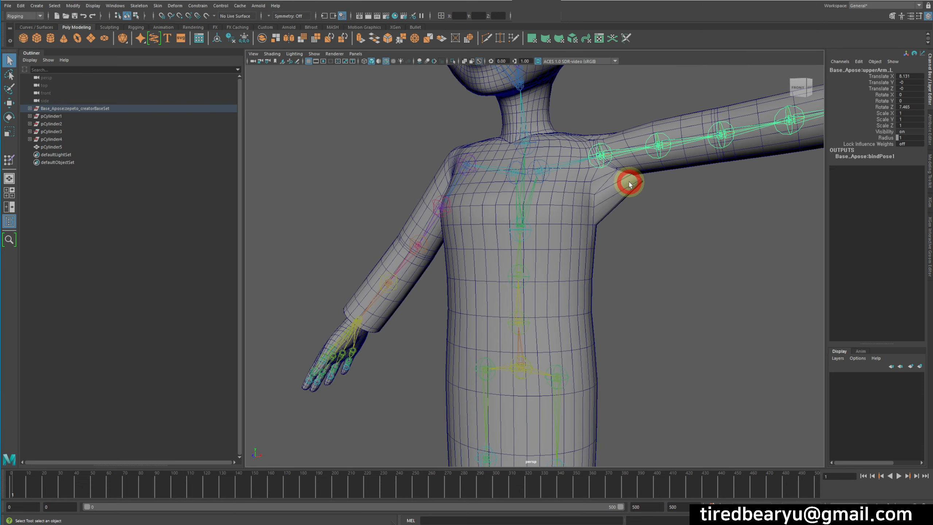
left_click(621, 179)
right_click(621, 180)
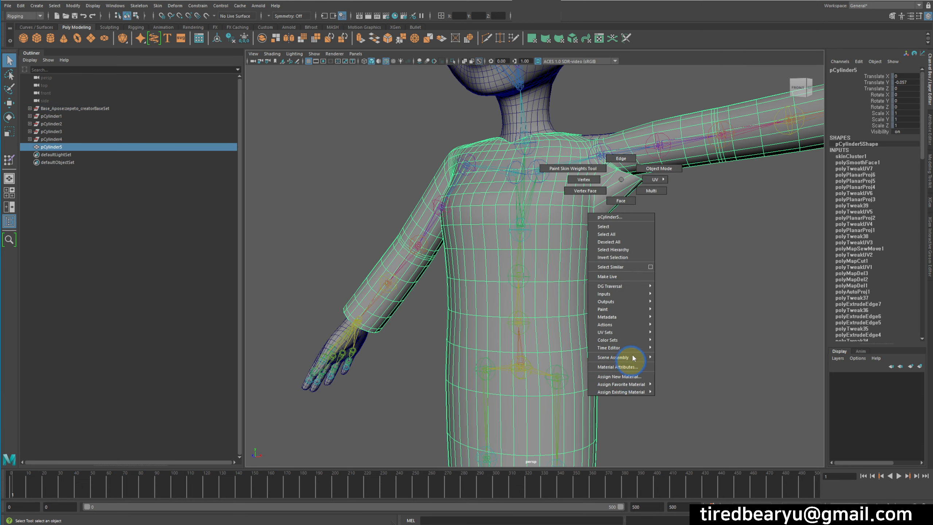
mouse_move(632, 313)
mouse_move(680, 333)
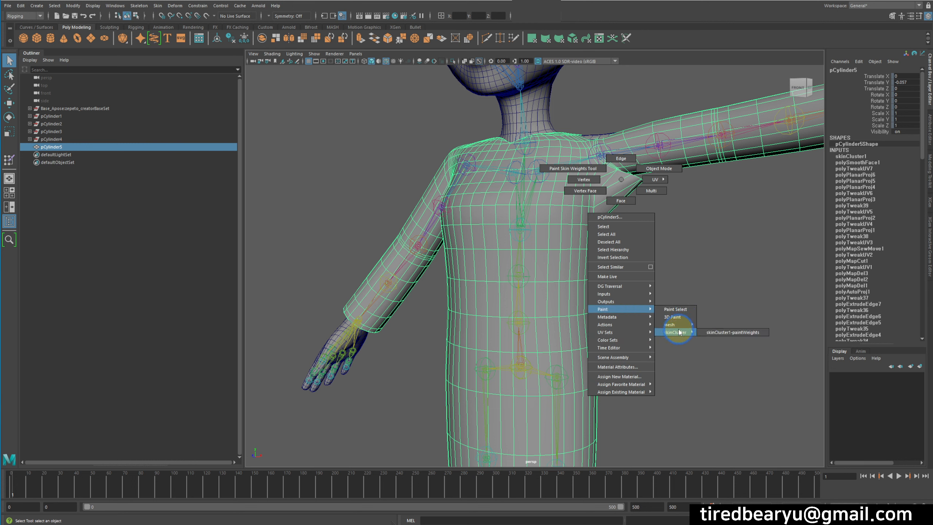
left_click(746, 333)
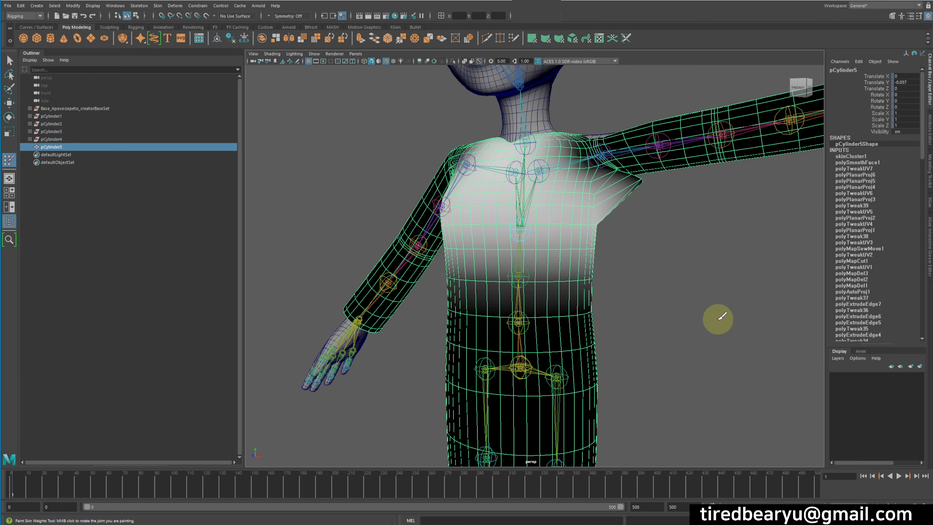
double_click(8, 162)
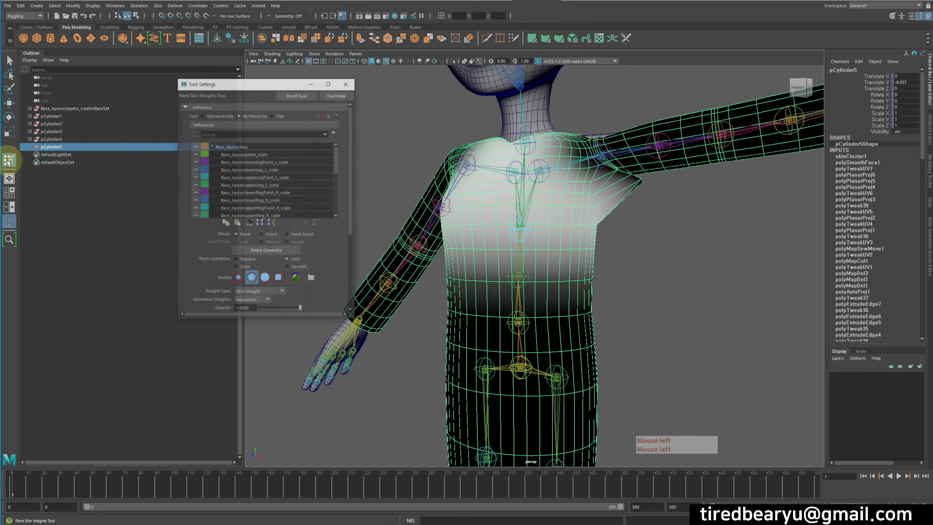
left_click_drag(225, 79, 260, 61)
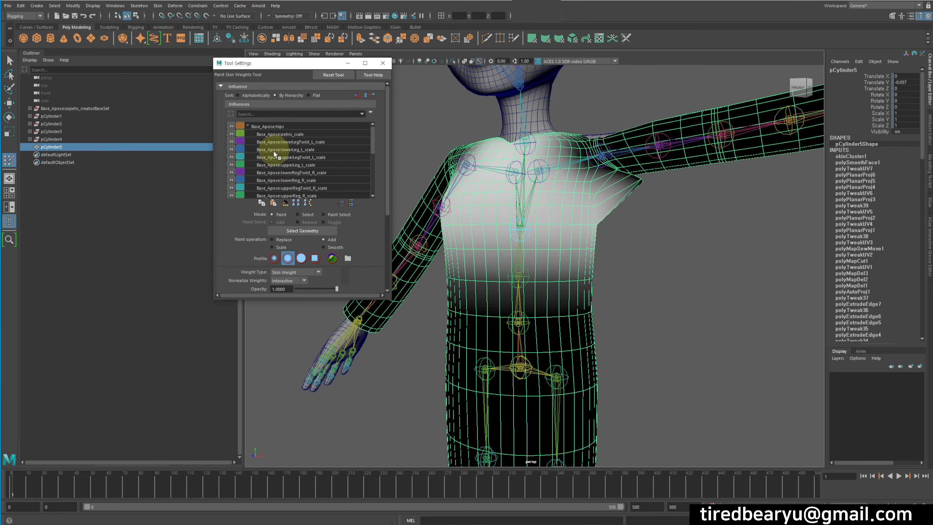
Go through the joint influences one by one and make Base_Apose:chestUpper_scale the active influence
left_click(313, 128)
left_click(284, 135)
left_click(295, 147)
left_click(303, 139)
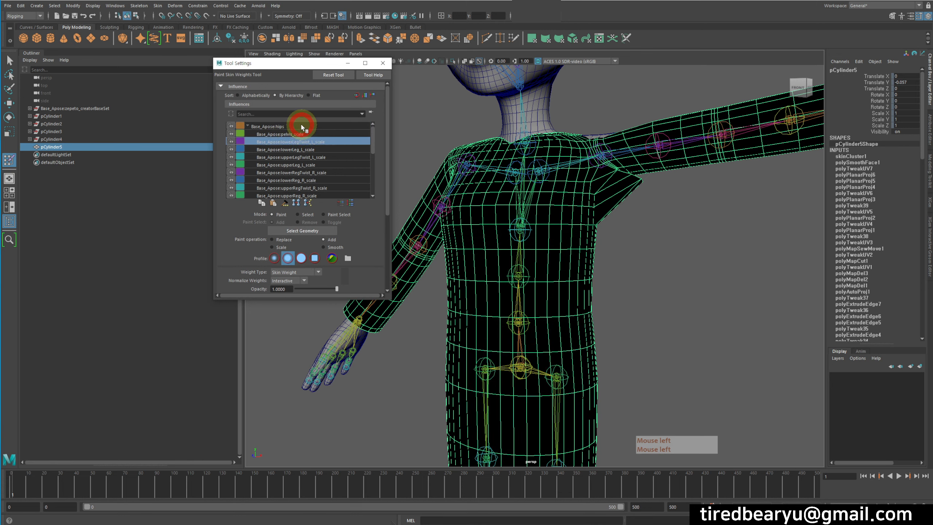
left_click(301, 126)
key("Down")
key("Down")
key("Down")
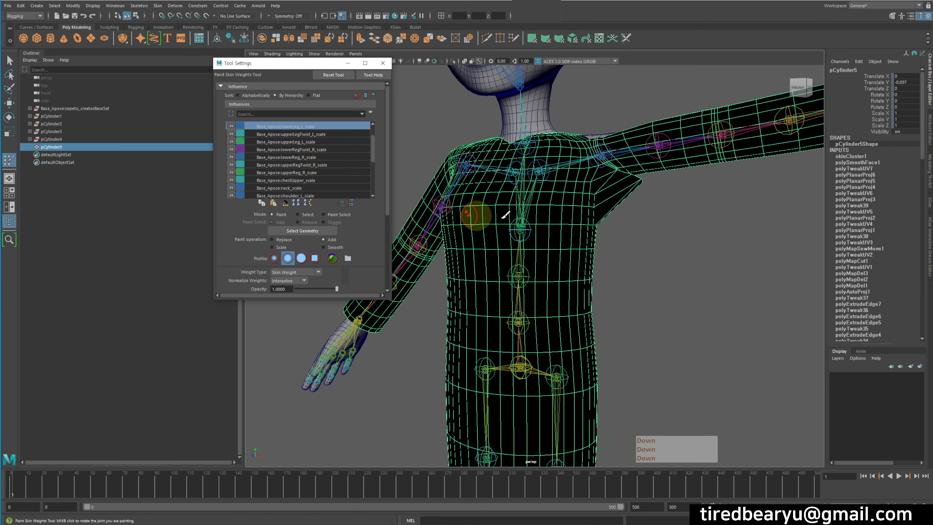
key("Down")
key("Down")
key("Down")
key("Down")
key("Down")
key("Down")
key("Down")
key("Down")
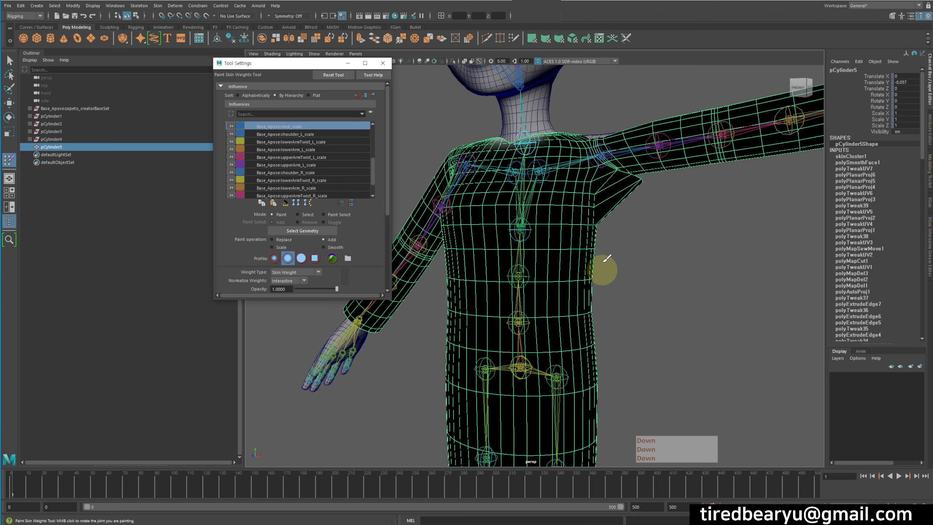
key("Up")
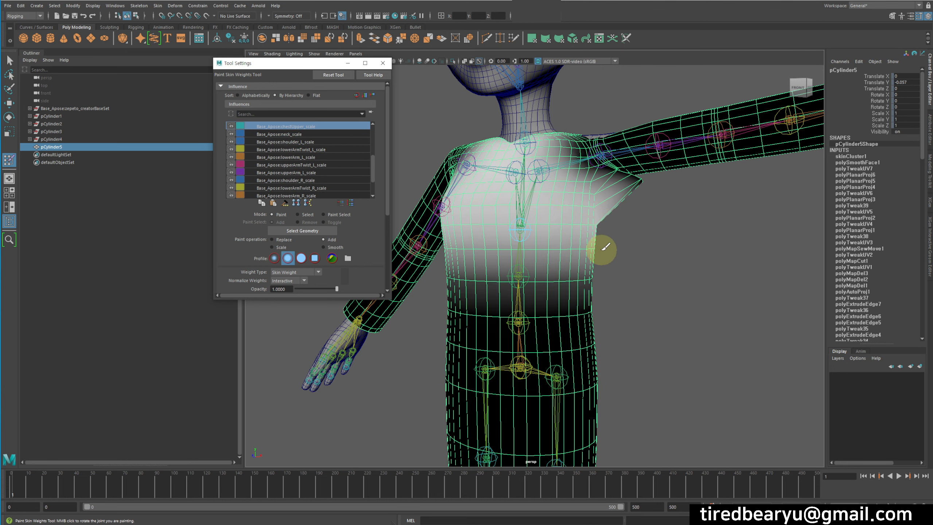
Examine the upper chest weights on the garment around the stretched armpit of the raised left arm
left_click_drag(533, 246, 526, 225, "alt")
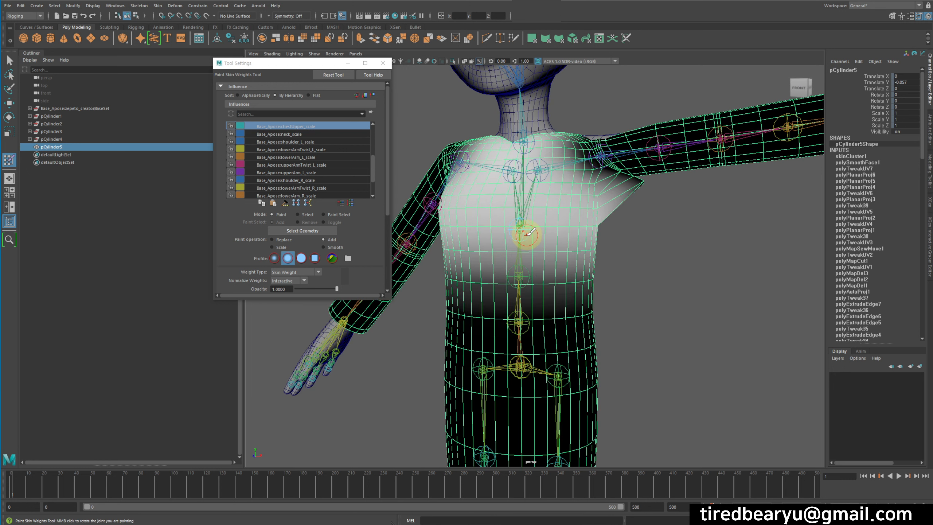
left_click_drag(614, 235, 540, 182, "alt")
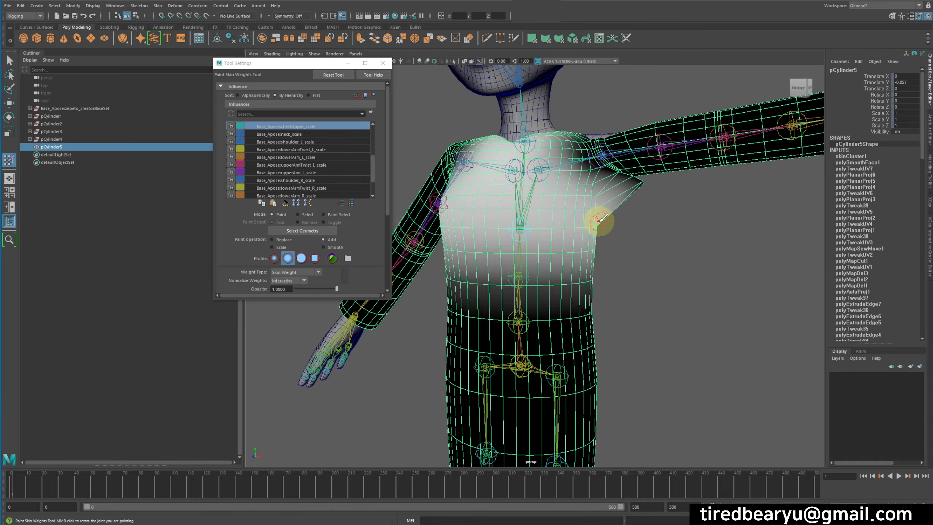
left_click_drag(599, 220, 595, 179, "alt")
right_click_drag(596, 179, 635, 170, "alt")
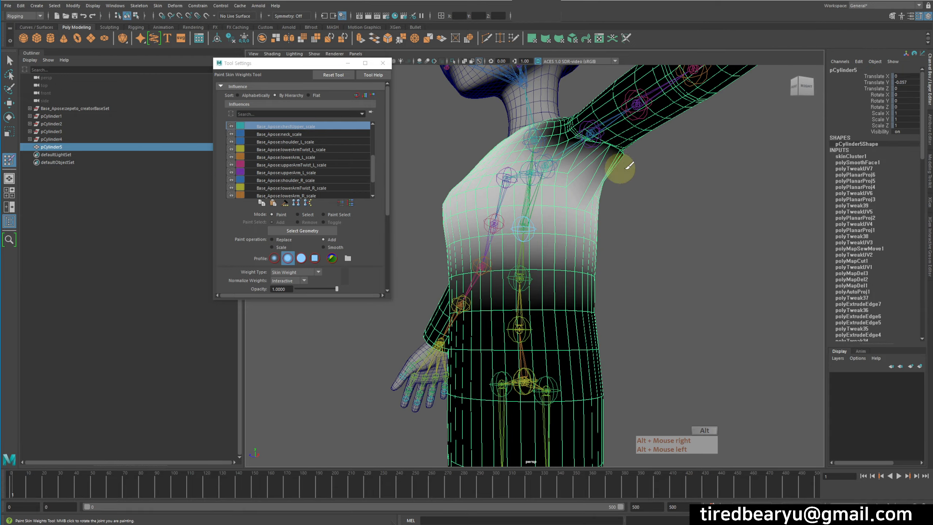
left_click_drag(611, 156, 628, 160, "alt")
right_click_drag(628, 161, 624, 213, "alt")
Review the paint operation, opacity and value settings, and choose the soft brush profile
scroll(292, 193, "down", 1)
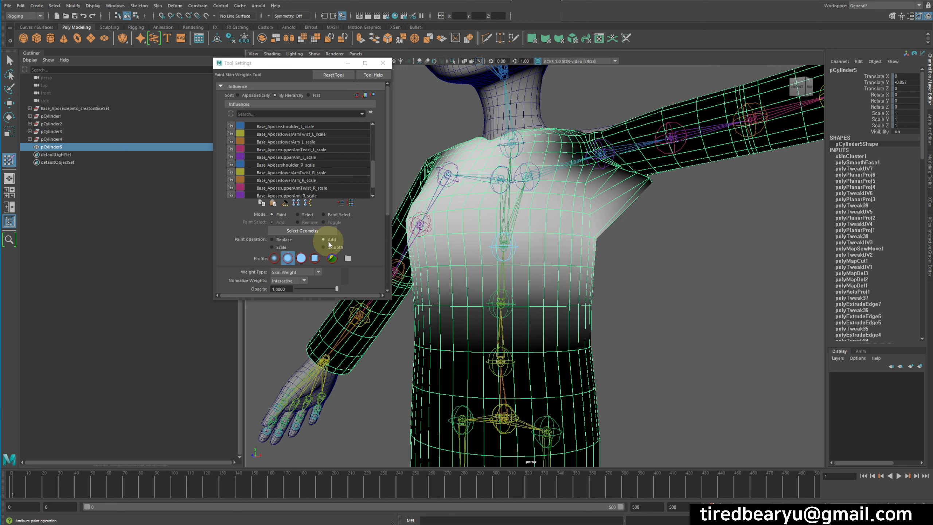
scroll(257, 249, "down", 1)
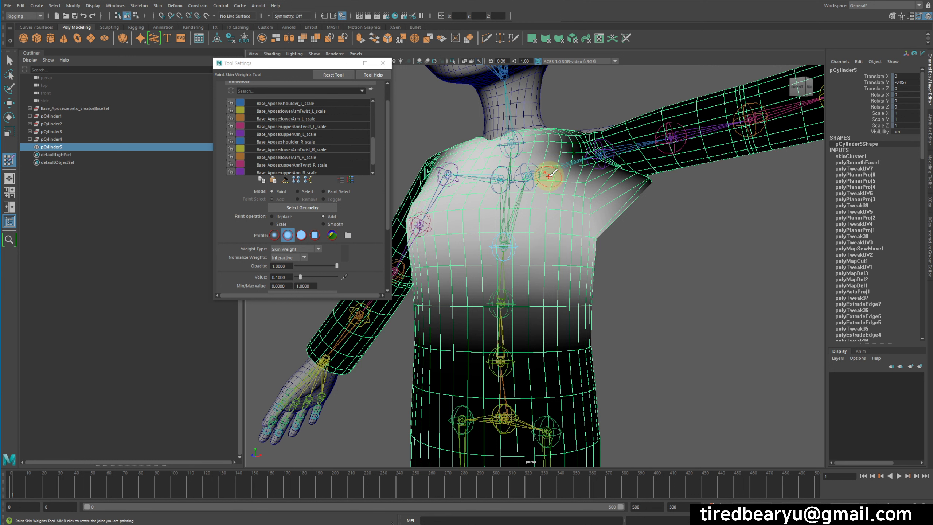
left_click(288, 235)
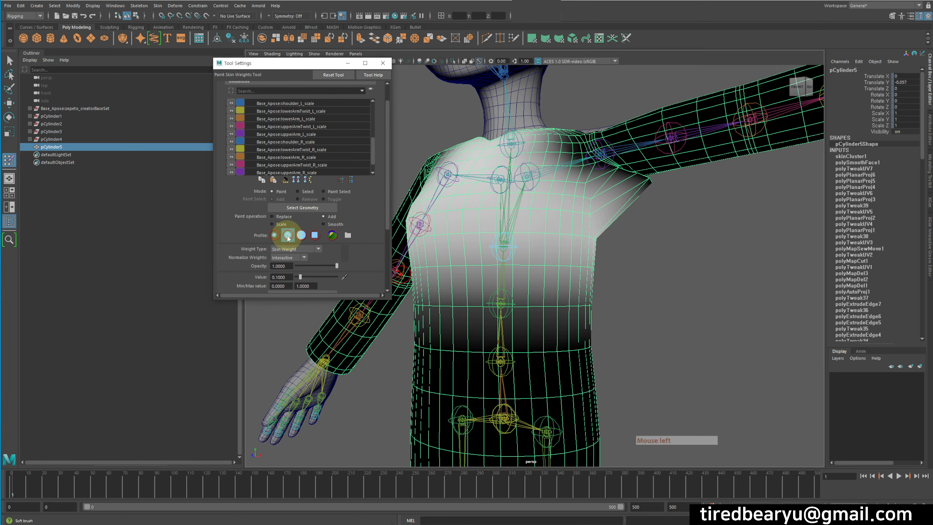
left_click(279, 236)
left_click(292, 235)
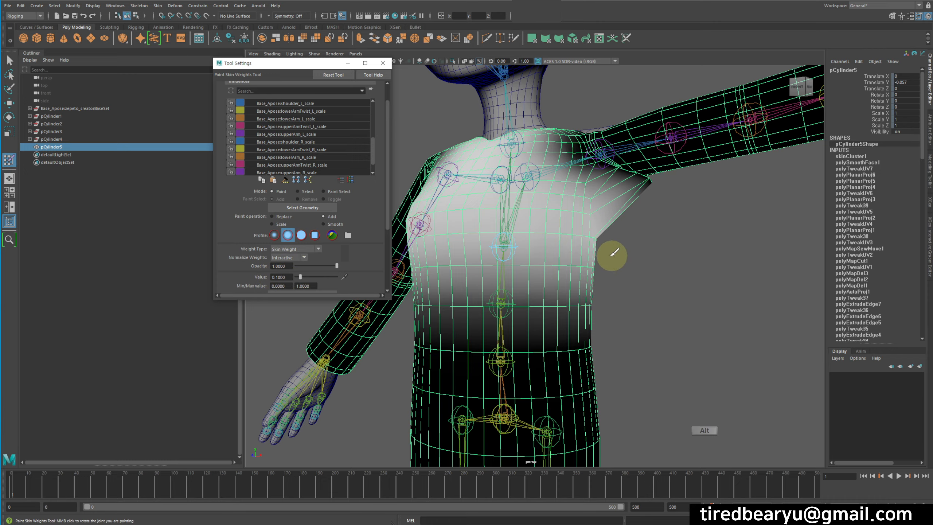
Add chestUpper_scale weight at value 0.1 to the stretched vertices in the garment's left armpit
left_click_drag(609, 255, 583, 259, "alt")
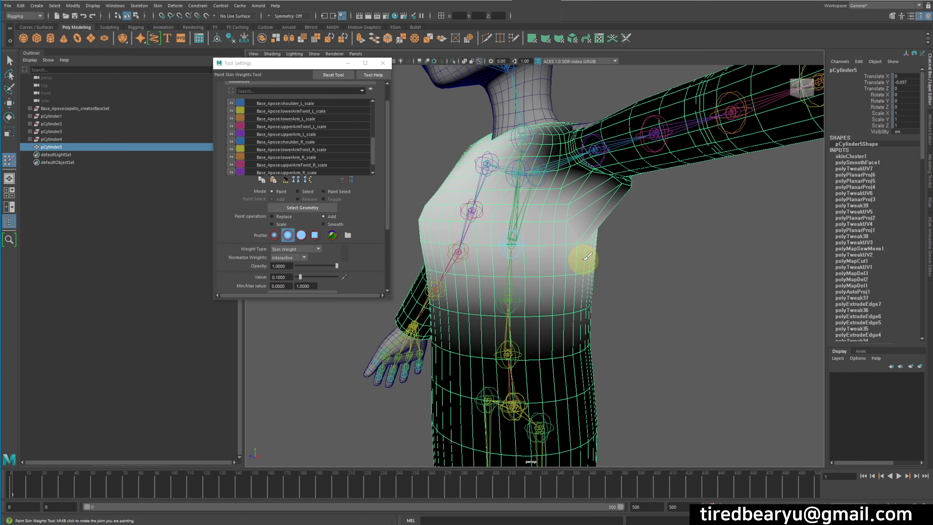
left_click_drag(580, 256, 624, 141, "alt")
left_click(633, 128)
left_click(648, 133)
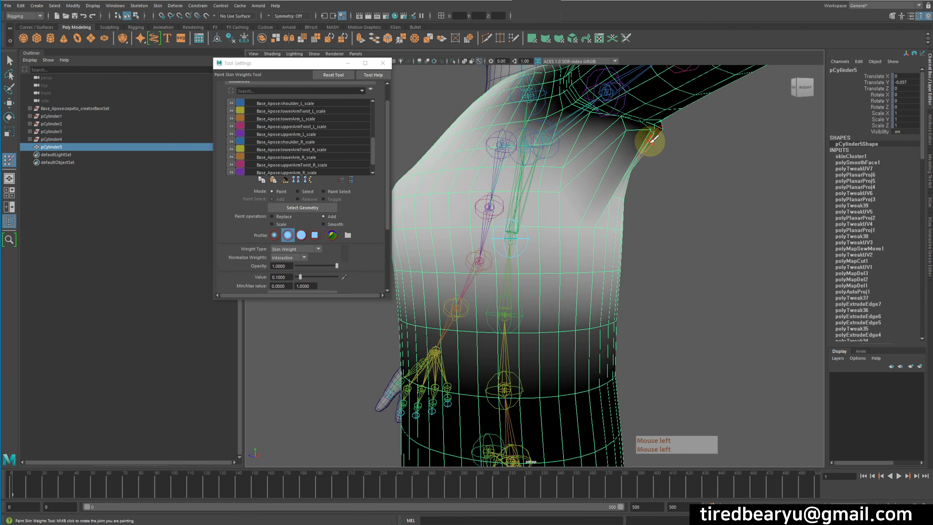
left_click(643, 138)
left_click(628, 145)
left_click(642, 140)
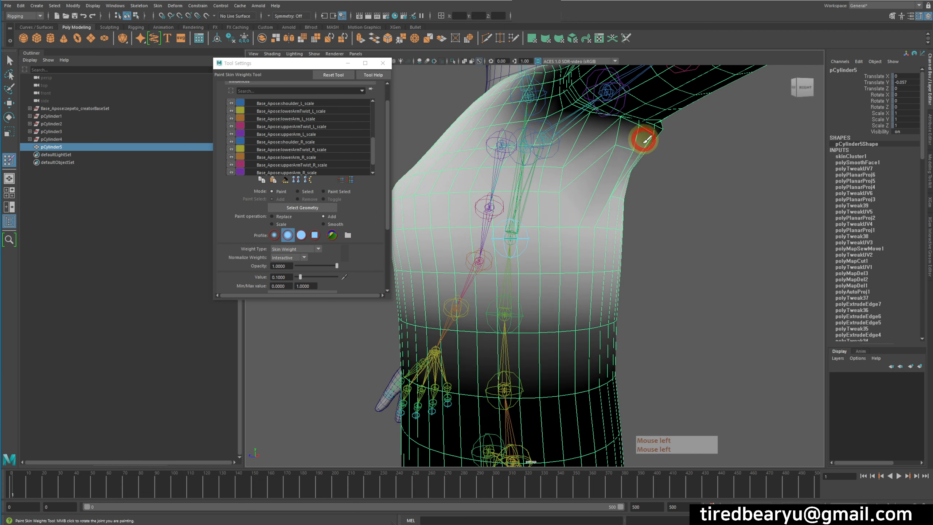
left_click(618, 157)
left_click_drag(624, 150, 610, 150, "alt")
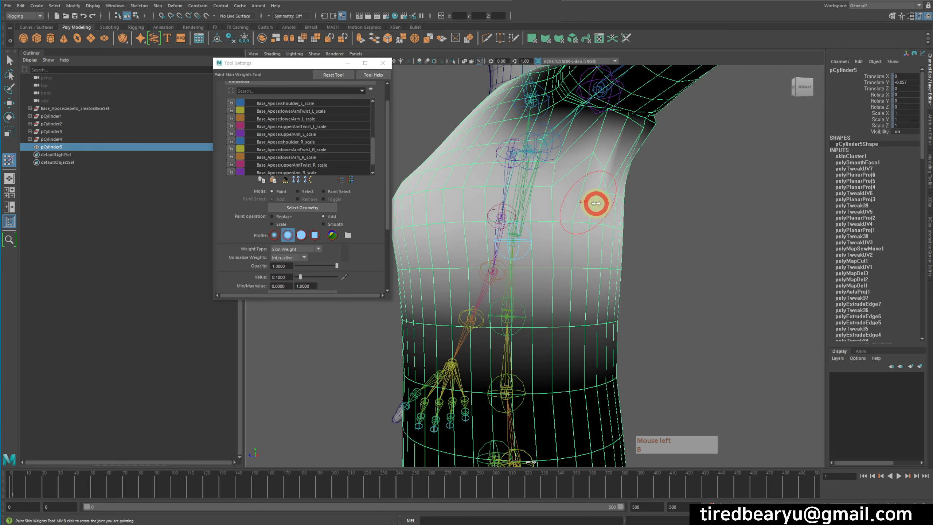
Paint added chestUpper_scale weight with a larger brush over the garment's side just below the left armpit
left_click(592, 173)
left_click(596, 181)
left_click(583, 174)
left_click(583, 185)
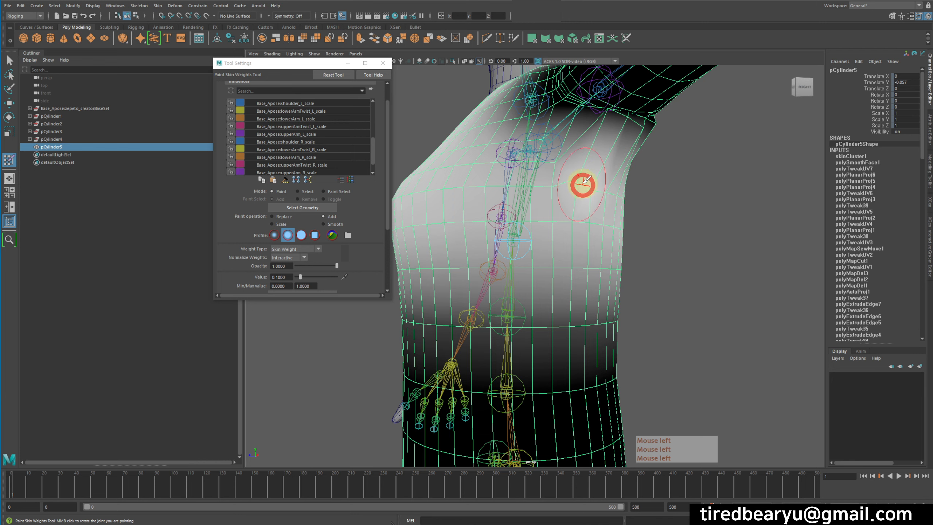
mouse_move(583, 191)
left_mouse_down("alt")
mouse_move(566, 198)
mouse_move(608, 195)
mouse_move(601, 157)
left_mouse_up("alt")
left_click(601, 156)
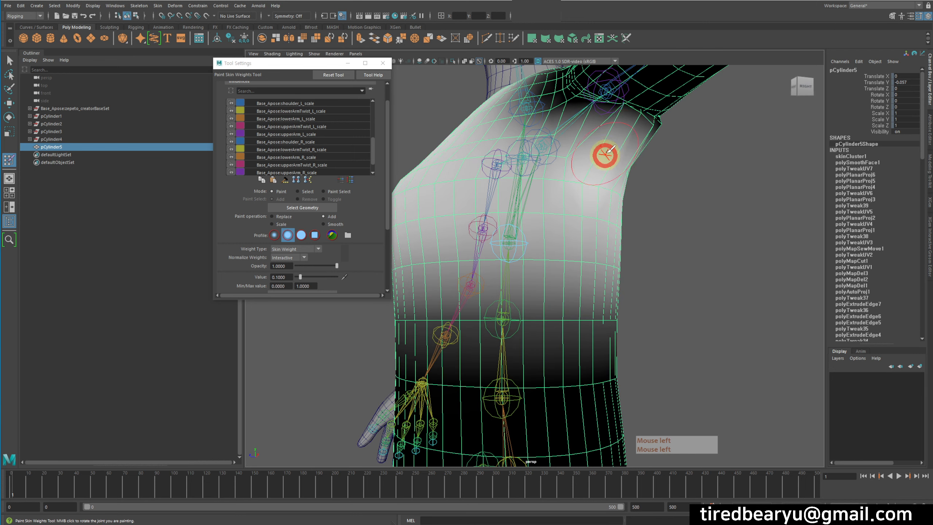
left_click_drag(608, 144, 592, 129, "alt")
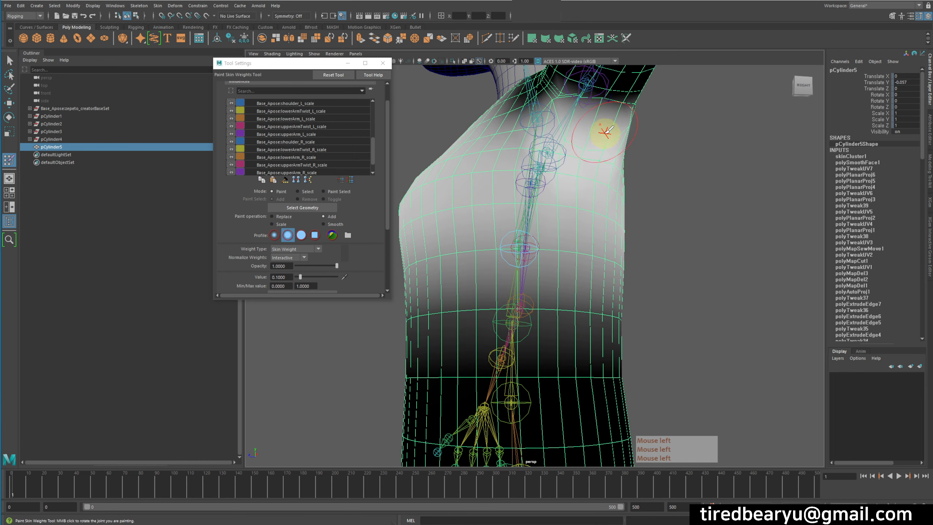
Switch the paint operation to Smooth, blend the upper chest weights around the back and left armpit, and leave weight painting
mouse_move(585, 142)
left_mouse_down("alt")
mouse_move(613, 128)
mouse_move(598, 148)
mouse_move(610, 150)
mouse_move(582, 160)
mouse_move(485, 144)
mouse_move(509, 125)
mouse_move(497, 117)
mouse_move(541, 152)
mouse_move(616, 148)
mouse_move(573, 173)
mouse_move(604, 145)
mouse_move(594, 146)
mouse_move(629, 158)
mouse_move(616, 161)
mouse_move(620, 131)
mouse_move(631, 146)
mouse_move(612, 136)
mouse_move(531, 156)
left_mouse_up("alt")
left_click(588, 162)
left_click(336, 224)
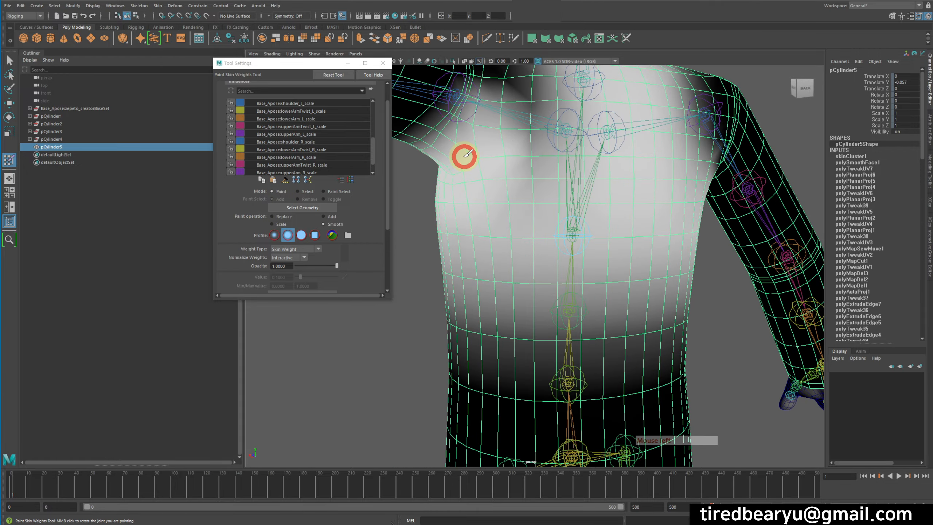
mouse_move(470, 113)
left_mouse_down("alt")
mouse_move(527, 131)
mouse_move(629, 142)
mouse_move(625, 158)
mouse_move(599, 171)
left_mouse_up("alt")
left_click(625, 159)
mouse_move(644, 178)
left_mouse_down("alt")
mouse_move(654, 204)
mouse_move(594, 192)
mouse_move(621, 192)
left_mouse_up("alt")
key("w")
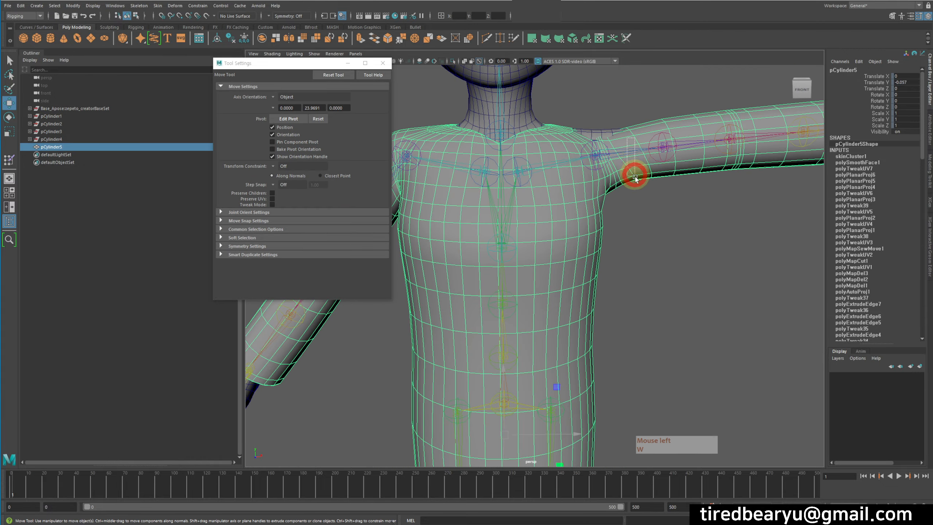
Rotate the left upper arm joint to test the armpit deformation and undo the test rotation
left_click(612, 185)
key("e")
left_click_drag(588, 115, 618, 157)
key("ctrl+z")
left_click_drag(551, 118, 655, 143)
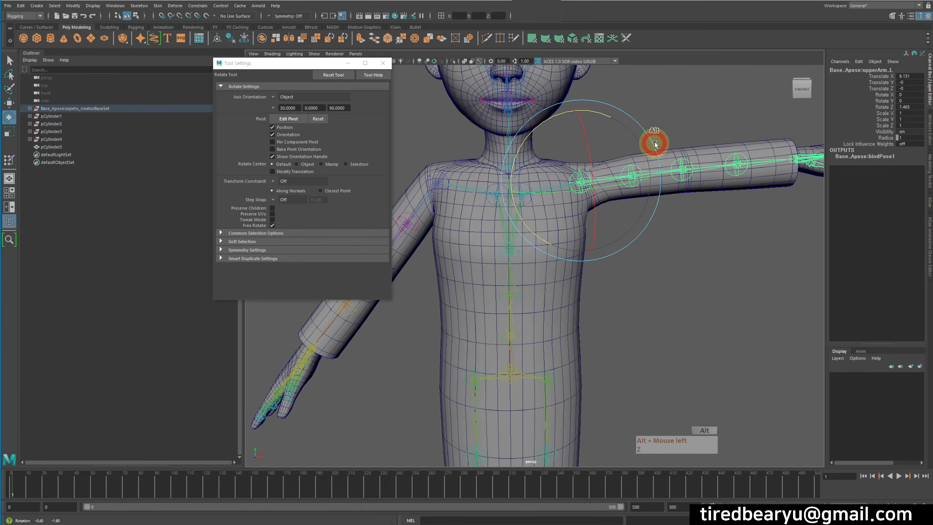
Examine how the garment fits over the body at the left shoulder, in both wireframe and shaded display
key("q")
left_click(582, 163)
left_click_drag(639, 190, 577, 163, "alt")
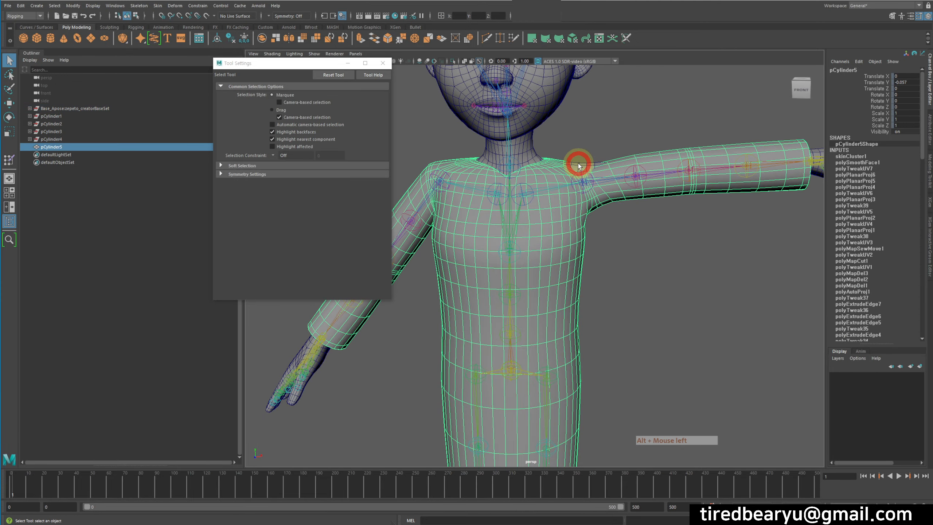
left_click(578, 163)
right_click_drag(651, 205, 606, 186, "alt")
key("4")
left_click_drag(662, 226, 637, 221, "alt")
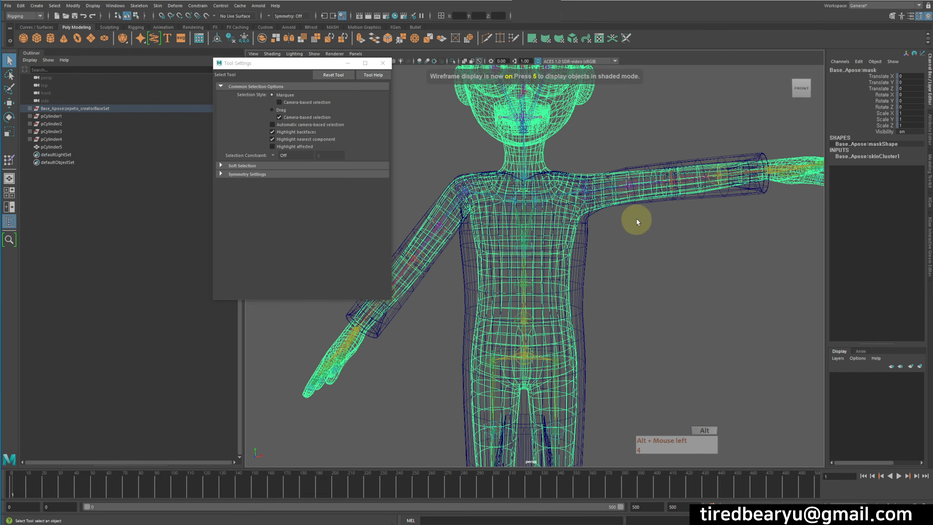
key("5")
middle_click_drag(604, 203, 646, 177, "alt")
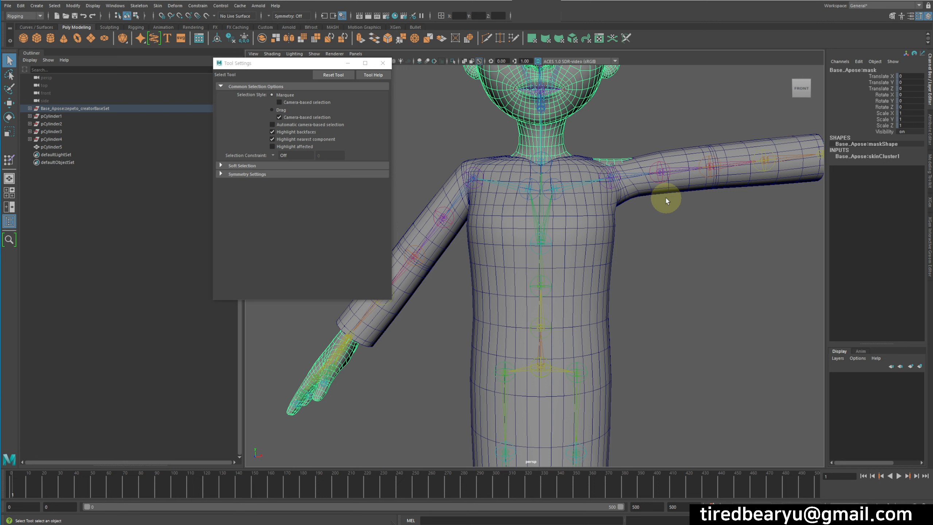
mouse_move(616, 157)
left_mouse_down("alt")
mouse_move(602, 159)
mouse_move(627, 164)
mouse_move(611, 152)
left_mouse_up("alt")
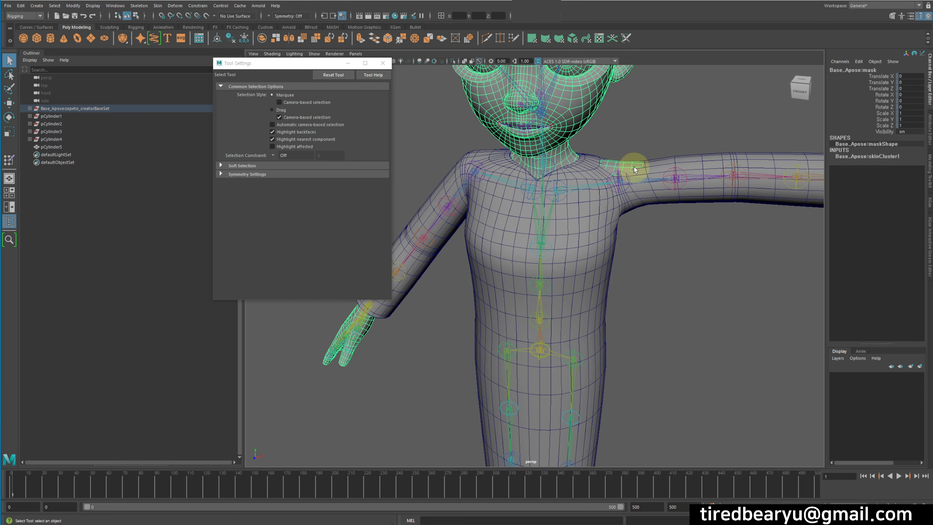
Hide the body mesh to check the garment on its own, and undo the hiding
key("ctrl+h")
left_click_drag(658, 204, 595, 184, "alt")
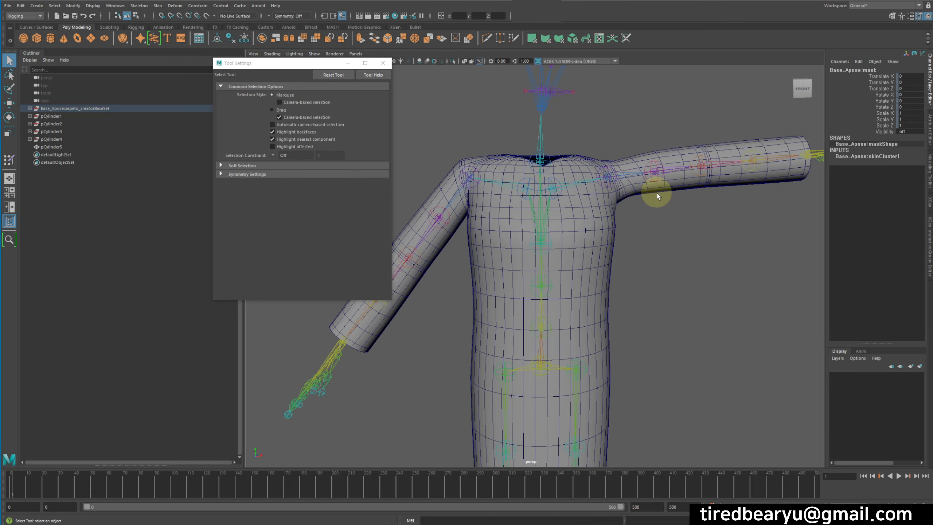
key("ctrl+z")
right_click_drag(674, 224, 579, 225, "alt")
middle_click_drag(579, 225, 635, 211, "alt")
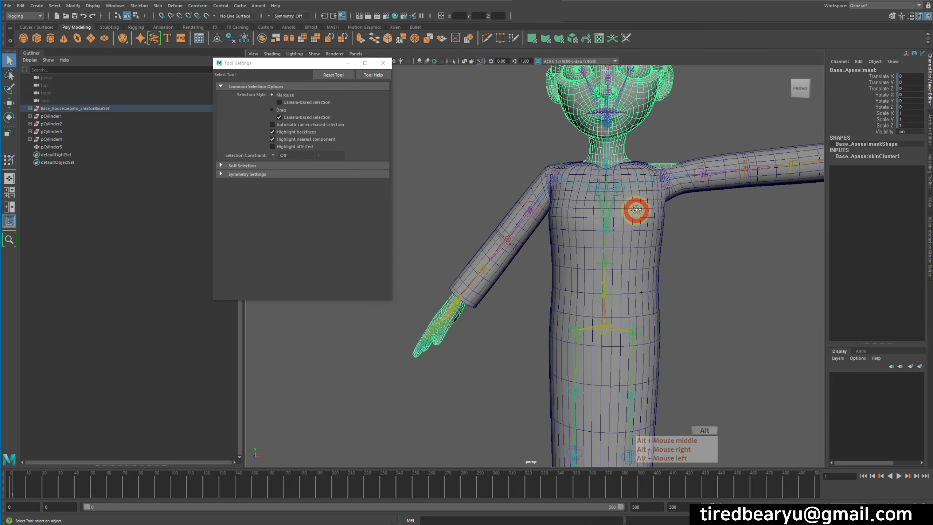
Test-rotate the right upper arm joint upward to check its armpit, and undo the rotation
left_click_drag(636, 210, 632, 212, "alt")
left_click(542, 197)
key("e")
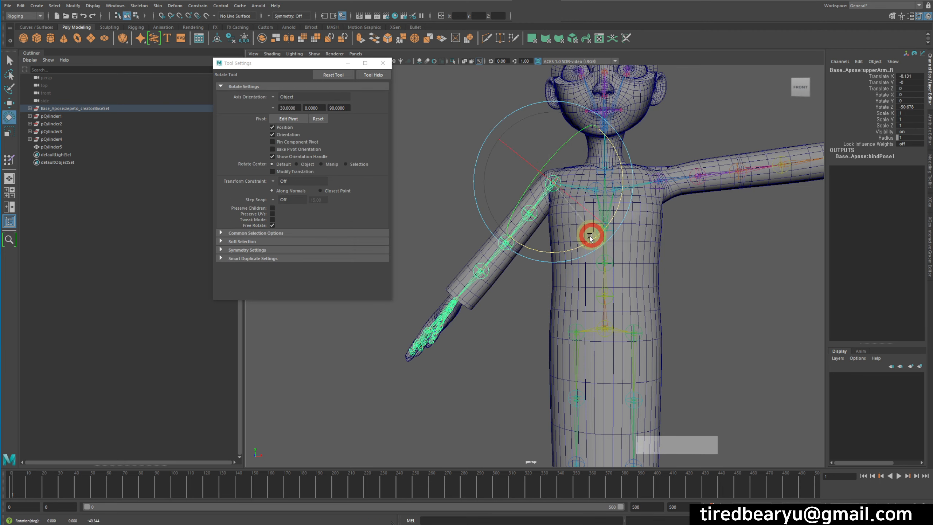
left_click_drag(589, 240, 740, 223)
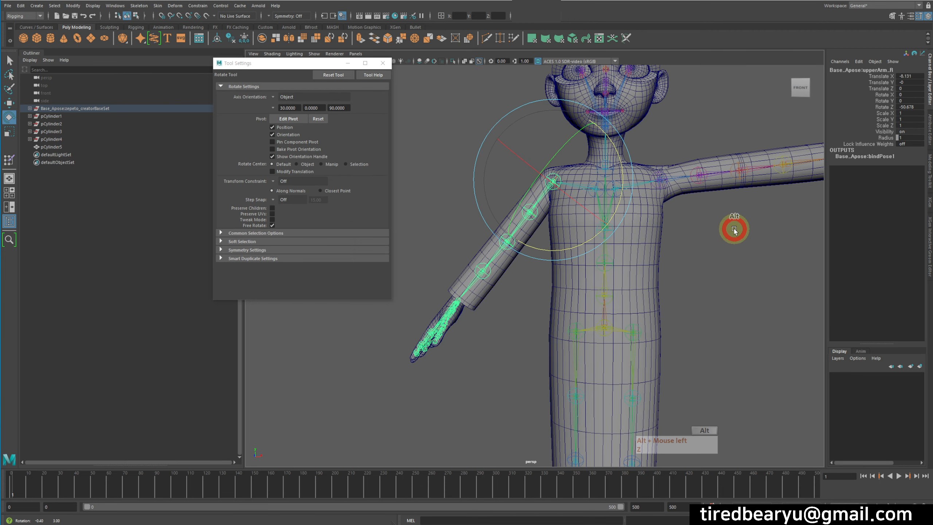
left_click_drag(685, 187, 526, 208, "alt")
key("q")
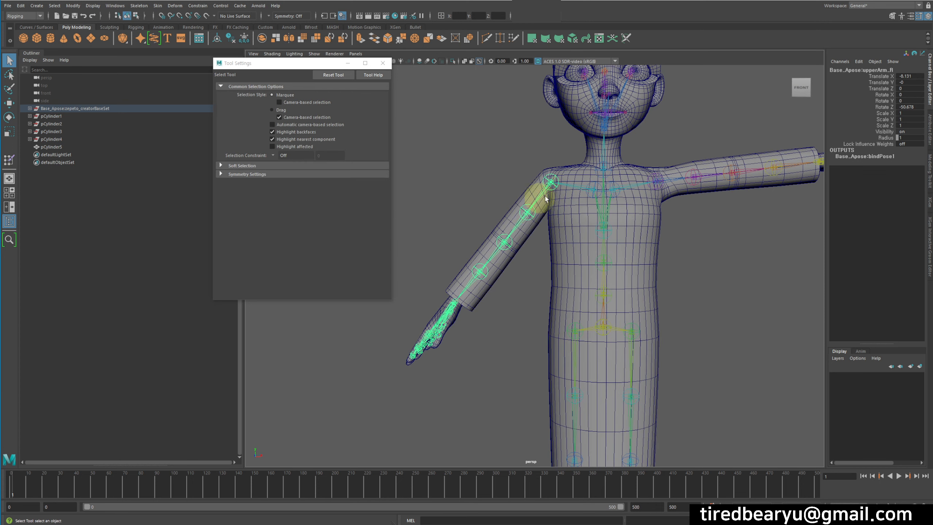
Set Rotate Z to 0 on both the right and left upper arm joints
left_click(907, 106)
type("0")
key("Return")
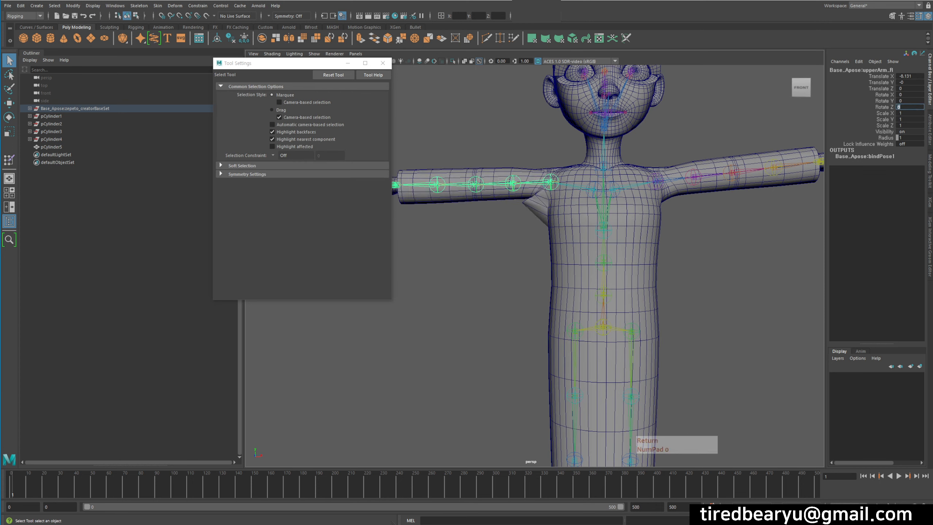
left_click(675, 175)
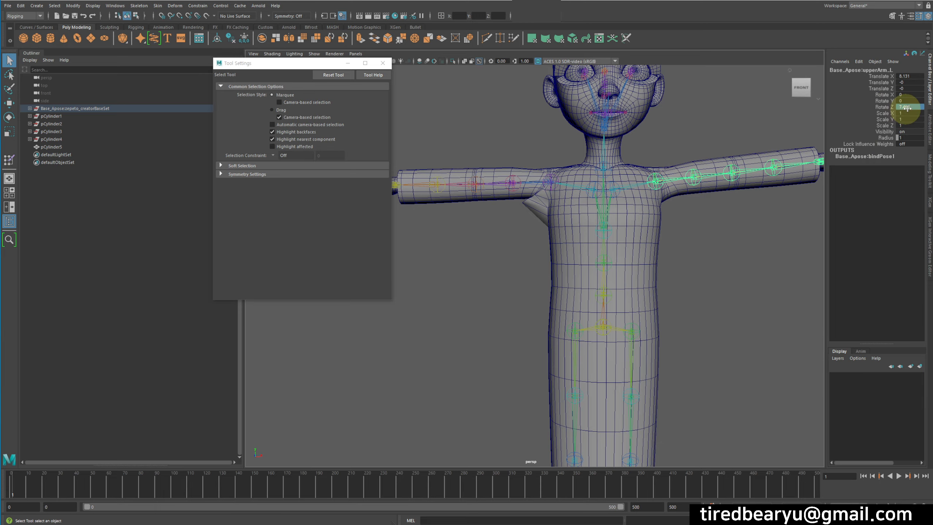
type("0")
key("Return")
right_click_drag(679, 185, 639, 184, "alt")
middle_click_drag(640, 184, 649, 197, "alt")
mouse_move(648, 197)
left_mouse_down("alt")
mouse_move(660, 199)
mouse_move(641, 205)
left_mouse_up("alt")
right_click_drag(641, 206, 571, 221, "alt")
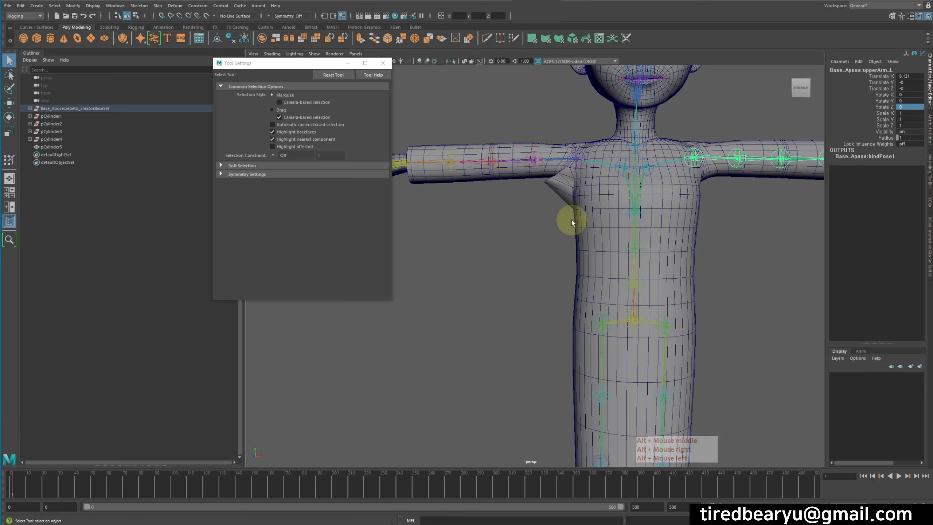
Select the garment pCylinder5, close the tool settings and open the Mirror Skin Weights options
left_click(547, 218)
left_click_drag(547, 218, 596, 202, "alt")
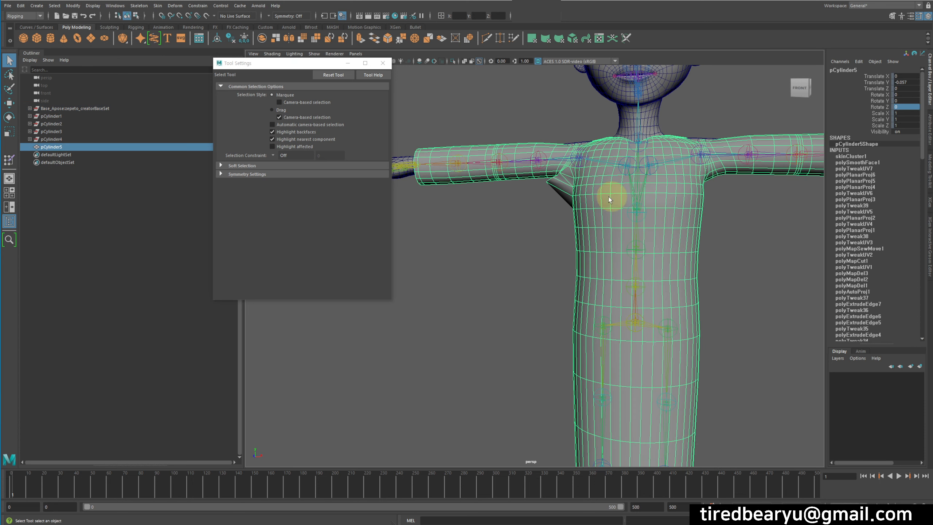
left_click(384, 64)
left_click(157, 5)
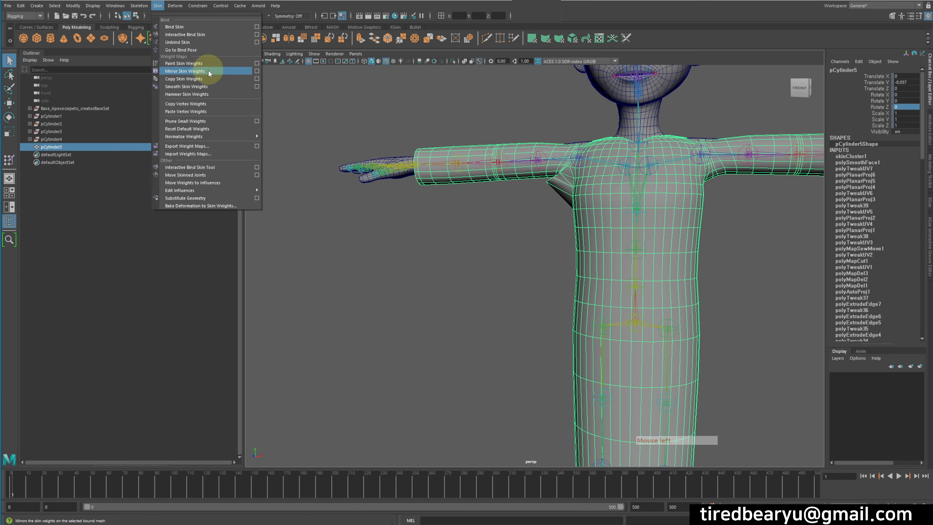
left_click(256, 71)
left_click_drag(704, 57, 790, 188)
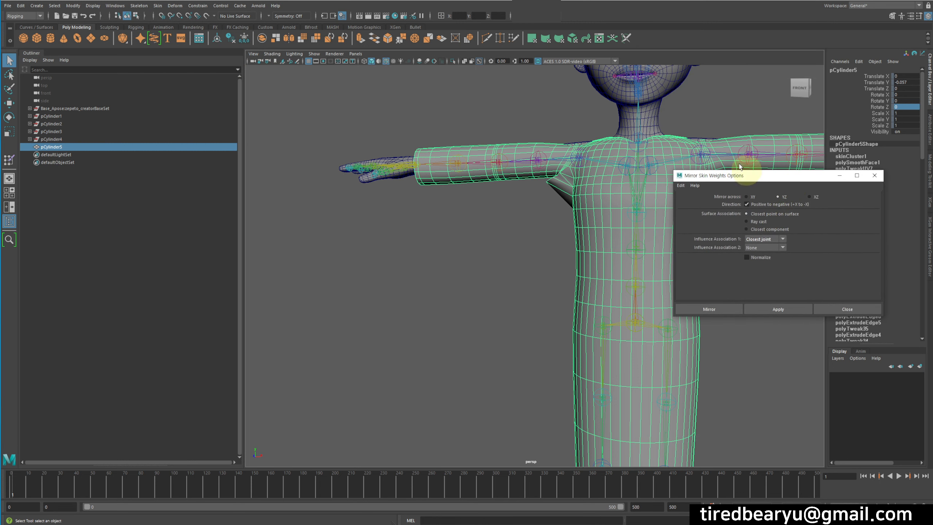
Try to mirror the garment's skin weights across YZ, positive to negative, using closest point on surface and closest joint
middle_click_drag(590, 192, 549, 181, "alt")
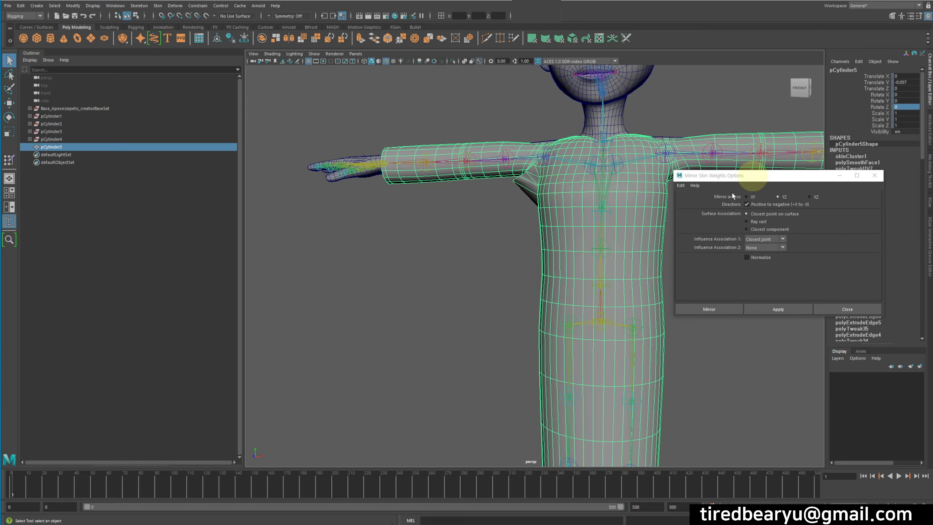
left_click_drag(458, 348, 255, 461, "alt")
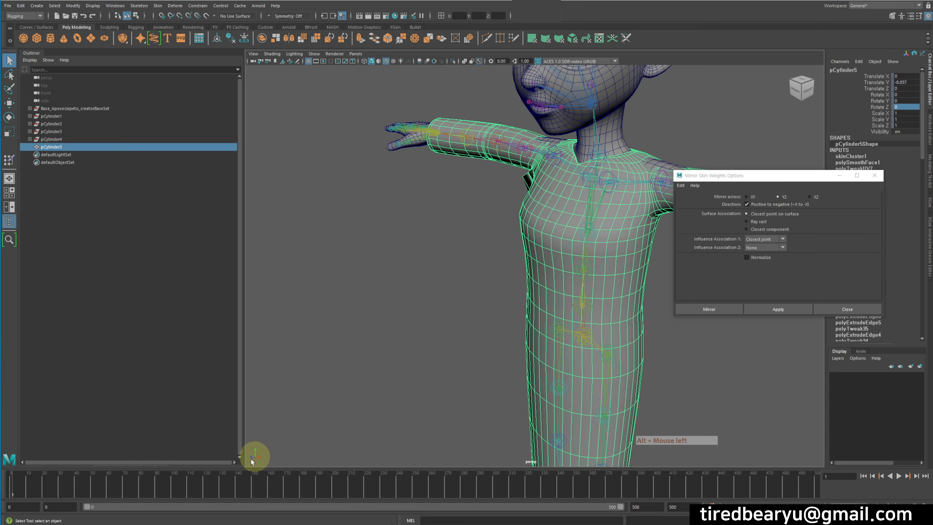
left_click_drag(322, 425, 556, 255, "alt")
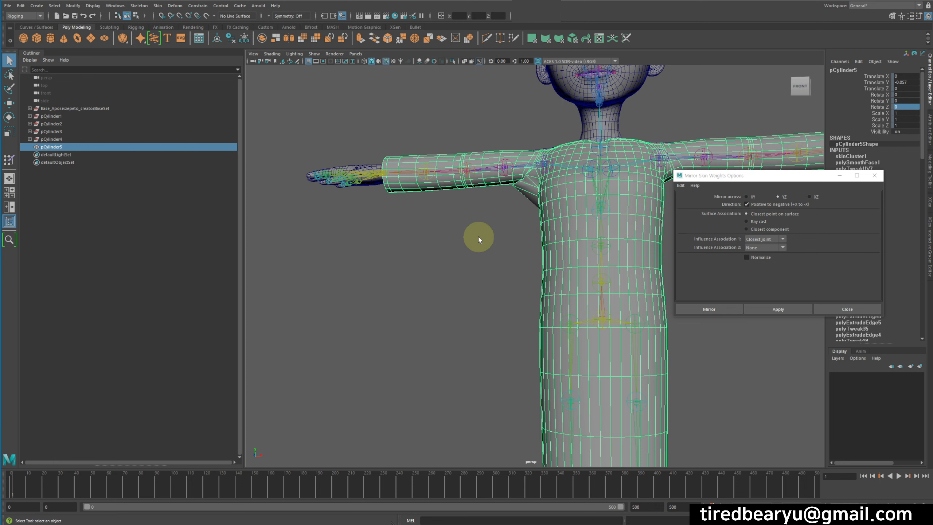
middle_click_drag(507, 252, 487, 249, "alt")
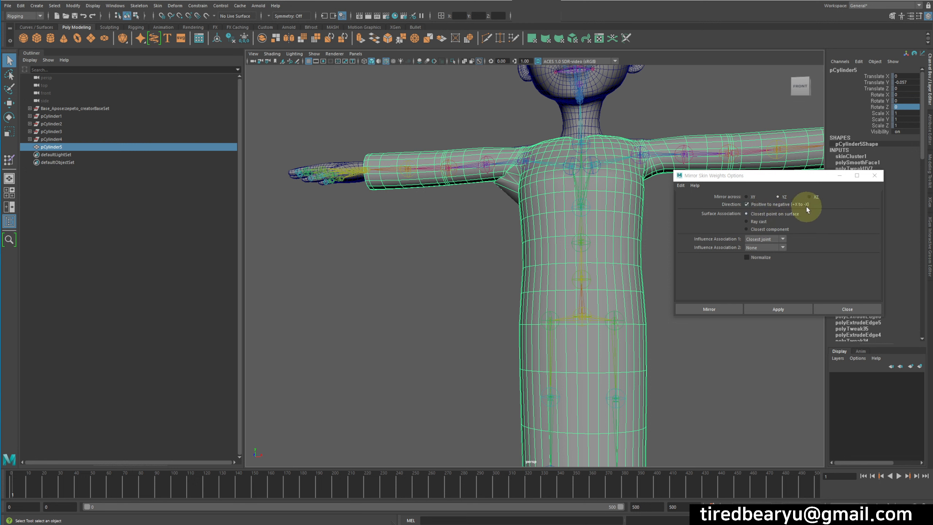
left_click(775, 308)
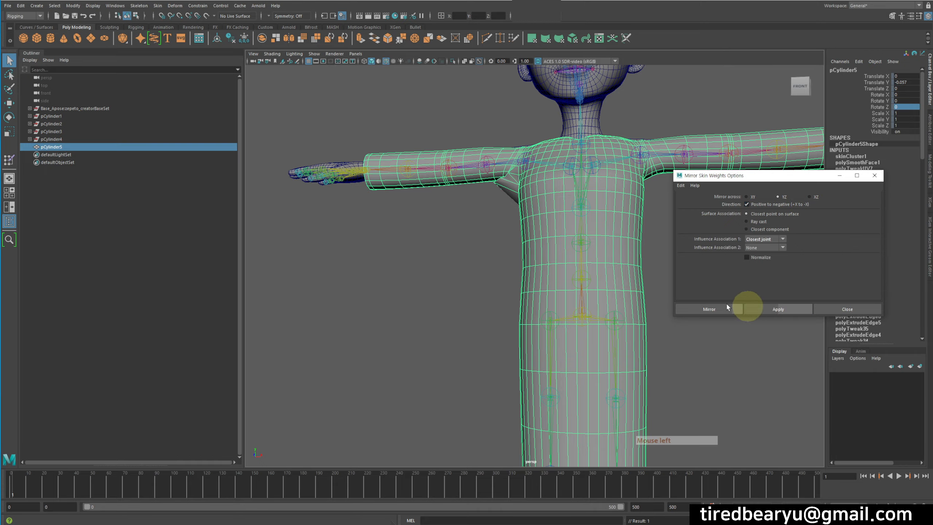
right_click_drag(727, 307, 556, 287, "alt")
left_click_drag(556, 288, 475, 211, "alt")
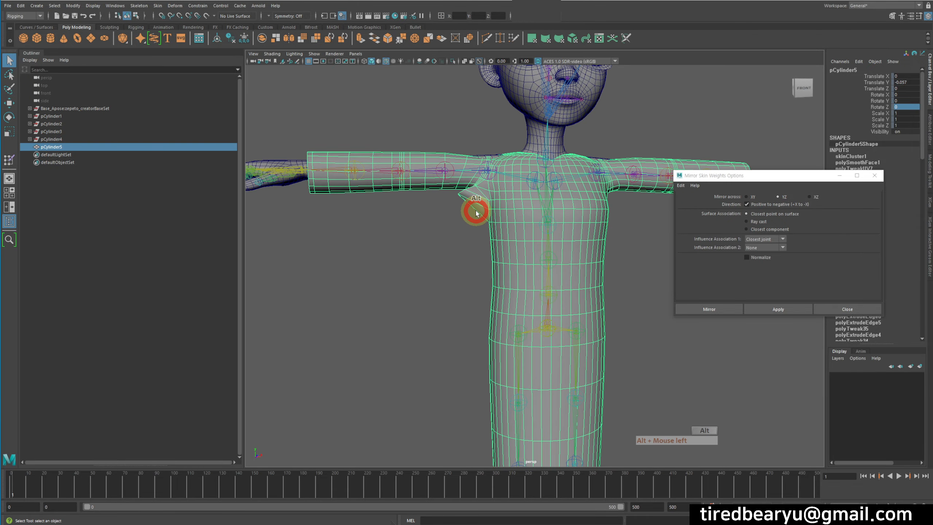
Undo the weight mirroring and the Rotate Z resets on both upper arm joints
left_click(469, 166)
left_click_drag(468, 166, 640, 165, "alt")
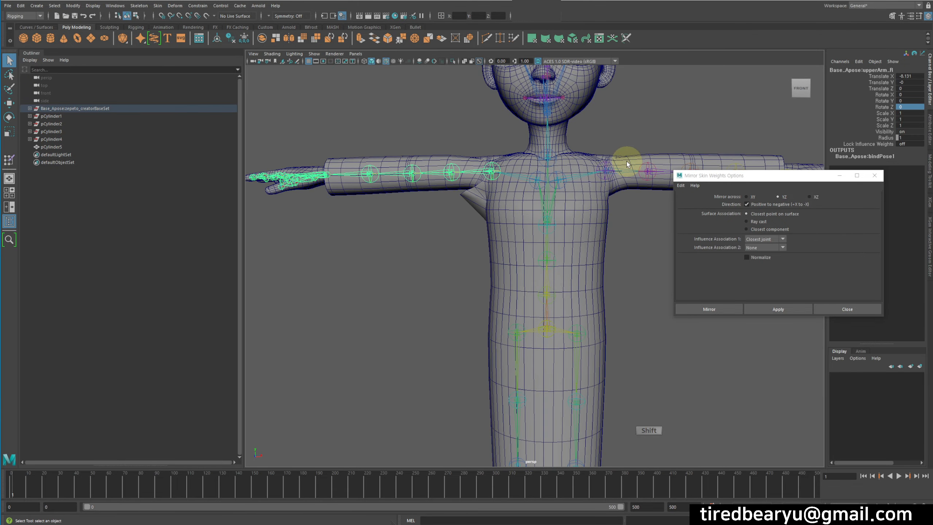
key("z")
key("z")
key("z")
key("z")
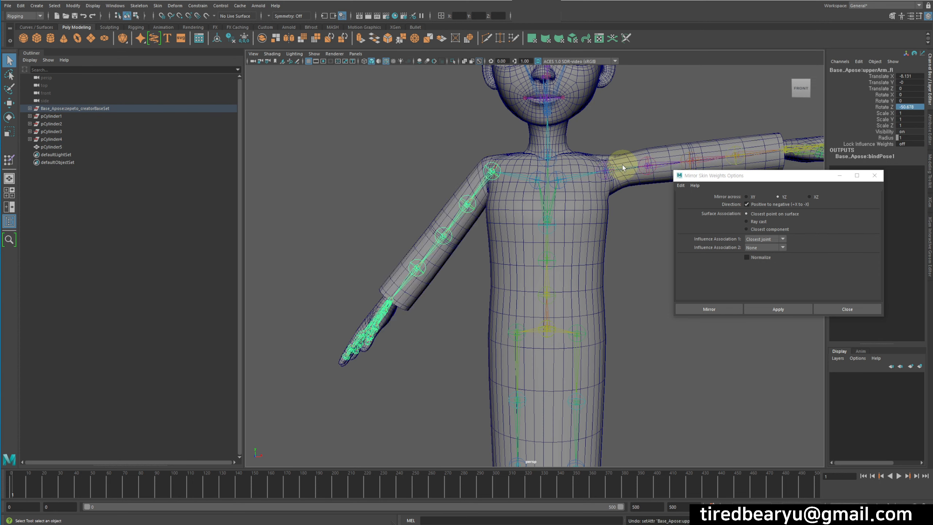
Set Rotate Z to -50 on both the left and right upper arm joints so the arms pose symmetrically
left_click(646, 175)
double_click(903, 106)
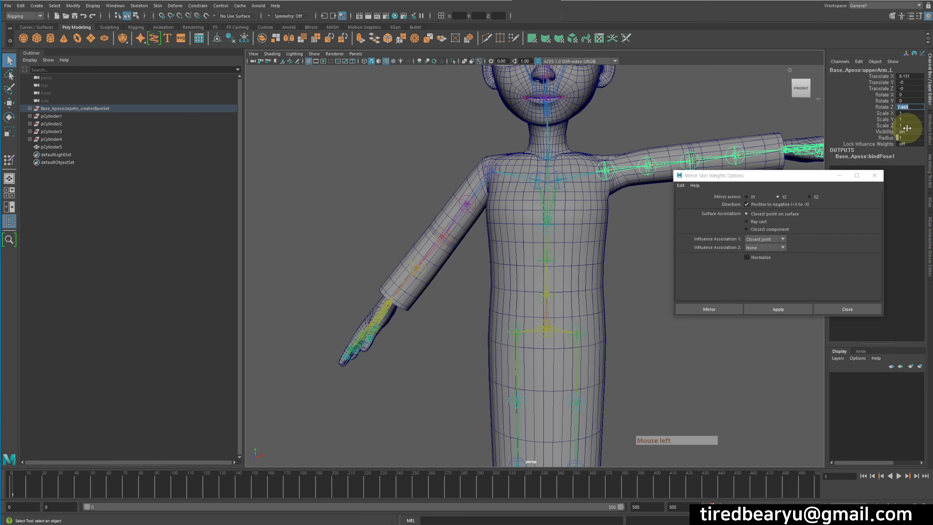
type("50")
key("Return")
type("-50")
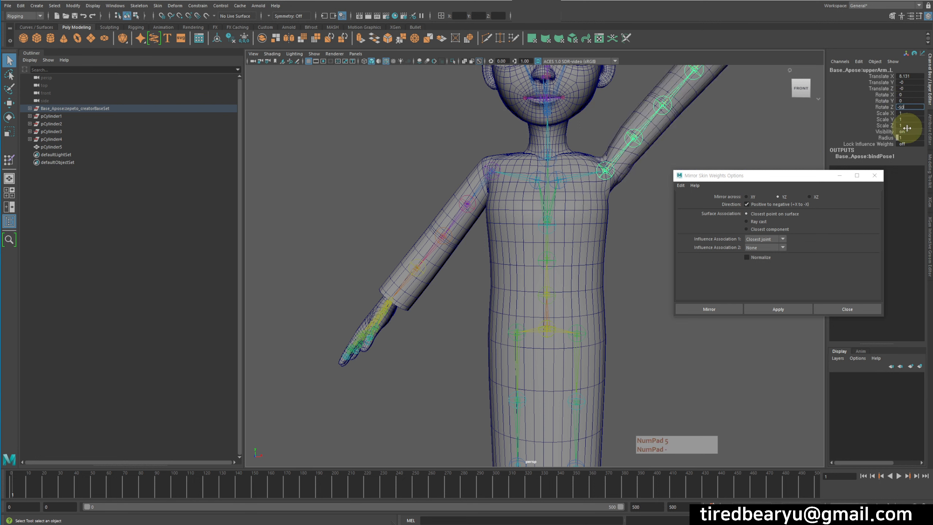
key("Return")
left_click(481, 185)
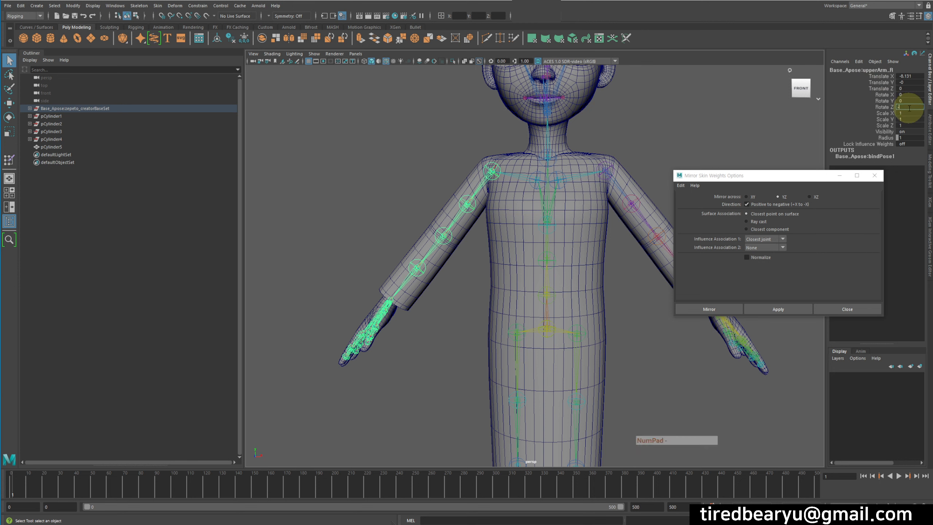
Try to assume the preferred angle on the skeleton from the hips joint, and undo it
left_click(571, 331)
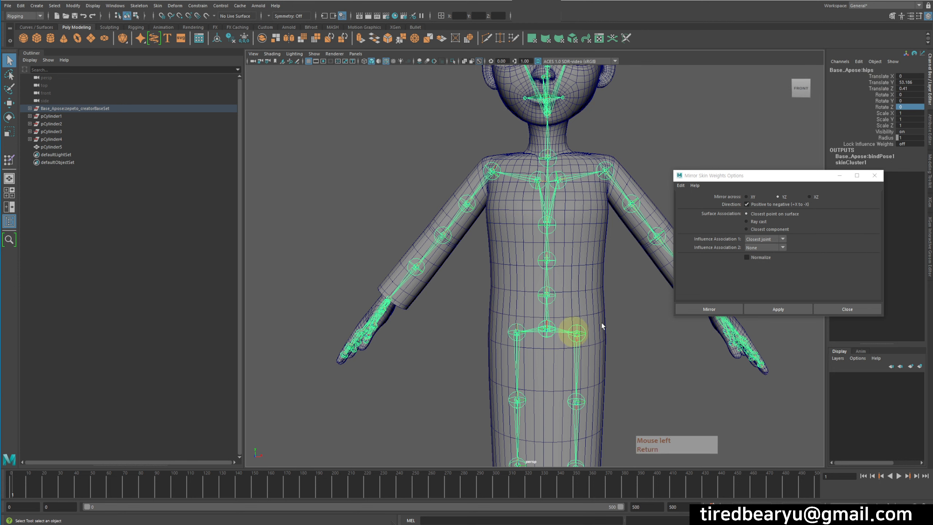
right_click(641, 297)
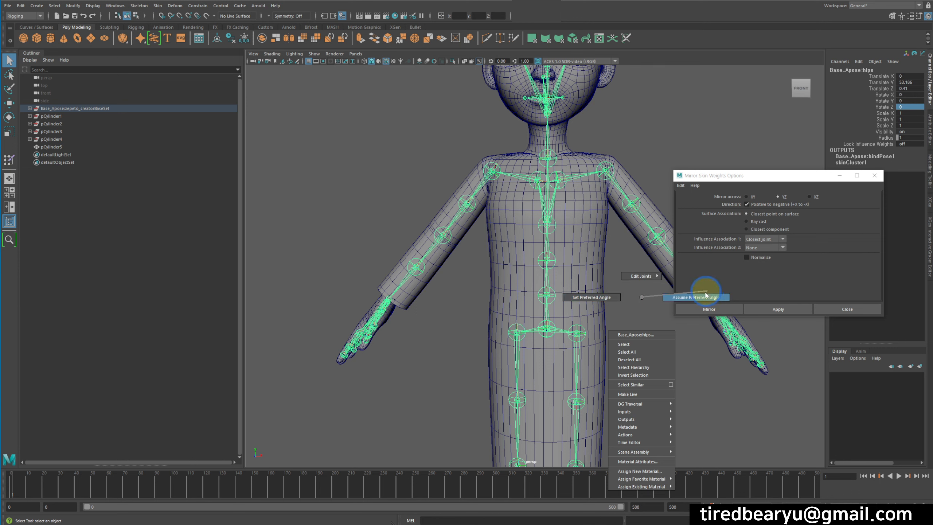
left_click(698, 300)
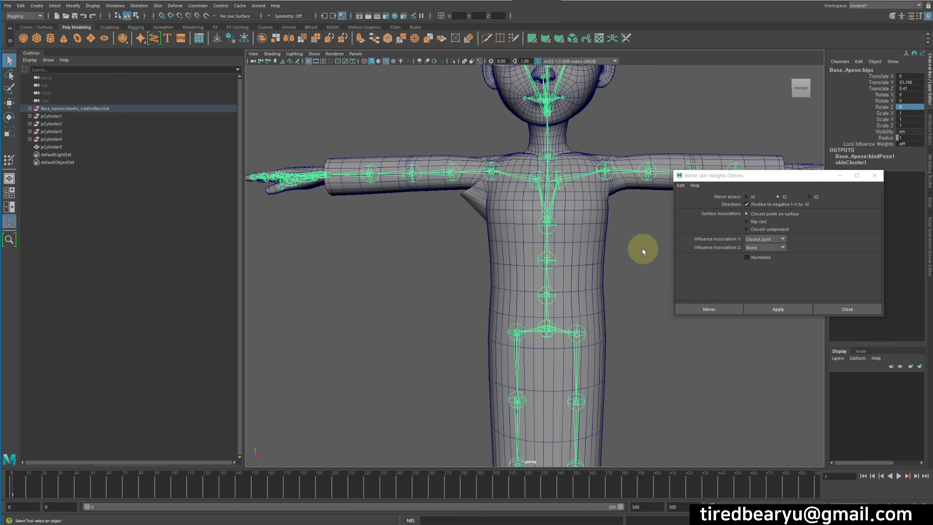
key("ctrl+z")
Mirror the skin weights of garment pCylinder5 across YZ, positive to negative, using closest point on surface and closest joint
left_click_drag(642, 251, 594, 247, "alt")
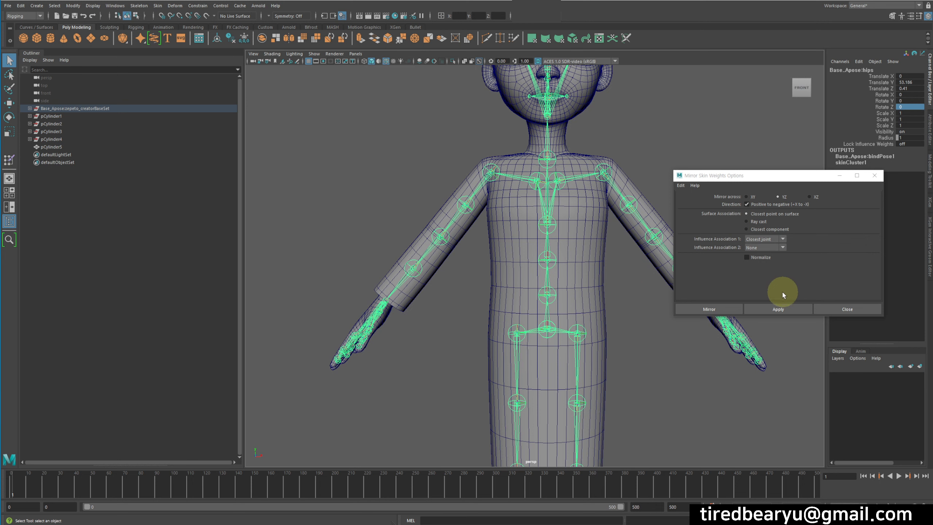
left_click(780, 309)
left_click(604, 294)
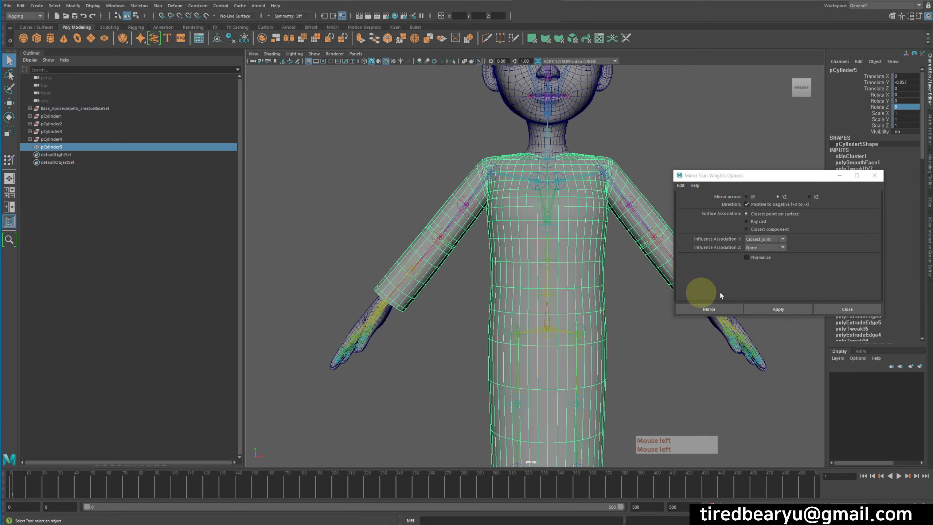
left_click(780, 308)
Rotate the right and left upper arm joints up to about horizontal to test the mirrored armpit weights
left_click(479, 190)
key("e")
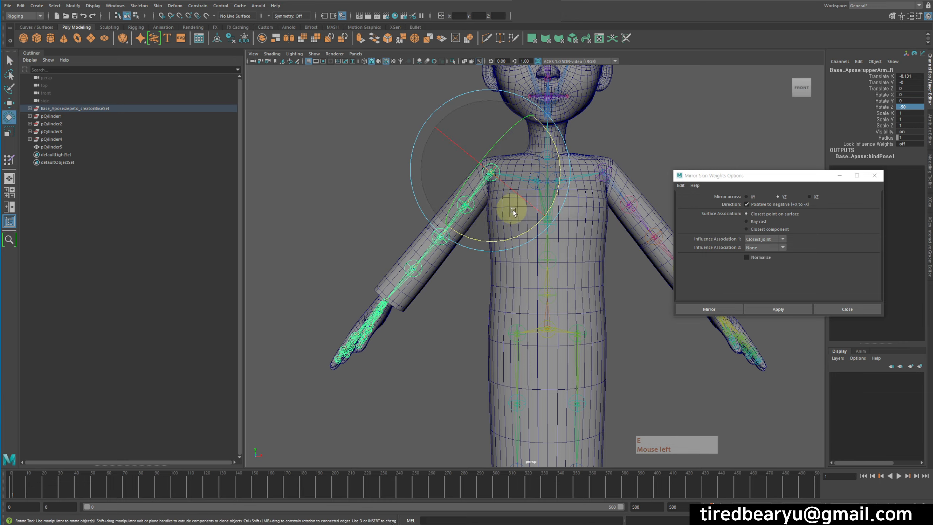
left_click_drag(526, 233, 475, 244)
left_click(620, 192)
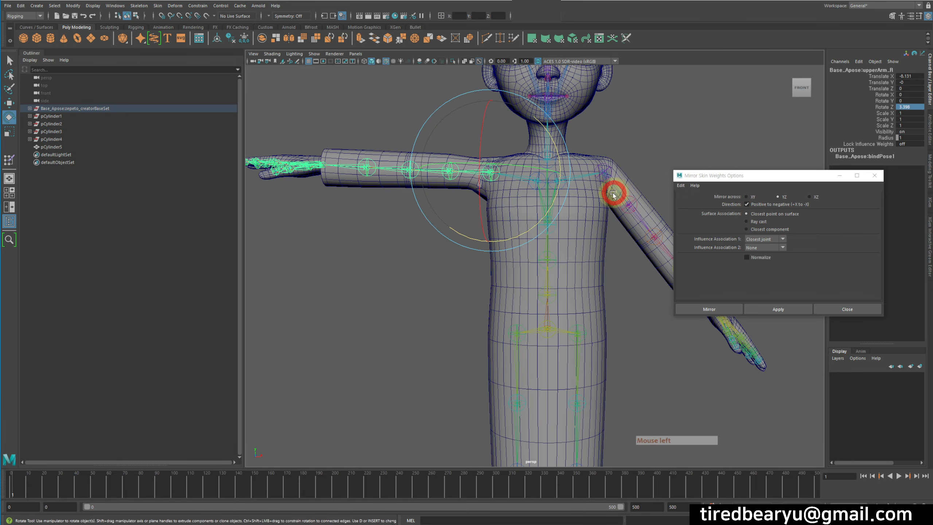
left_click_drag(599, 242, 643, 202)
left_click_drag(492, 245, 556, 229, "alt")
right_click_drag(558, 230, 594, 241, "alt")
left_click_drag(594, 242, 495, 243, "alt")
Start the Paint Skin Weights tool on garment pCylinder5 and open its tool settings
left_click(495, 245)
middle_click_drag(496, 246, 497, 254, "alt")
left_click_drag(497, 254, 507, 258, "alt")
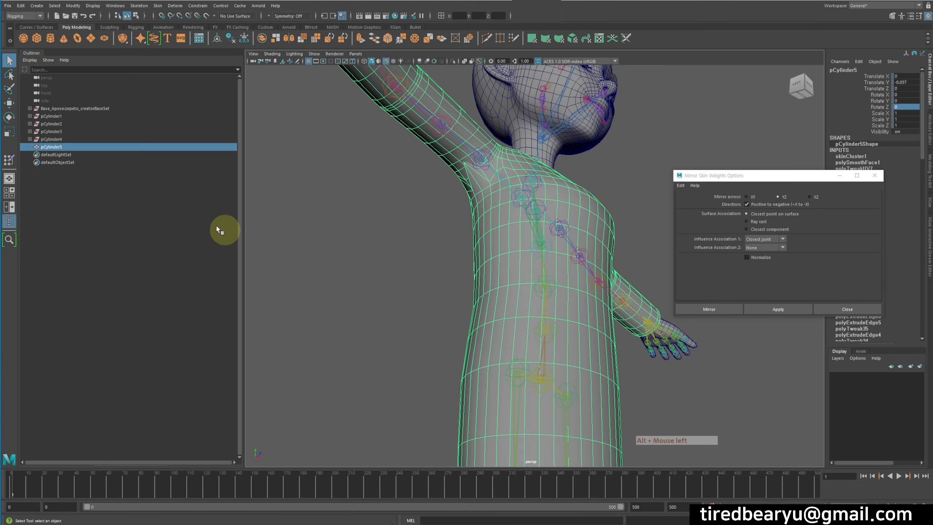
mouse_move(498, 216)
right_mouse_down()
mouse_move(497, 348)
mouse_move(551, 367)
mouse_move(647, 368)
mouse_move(623, 369)
right_mouse_up()
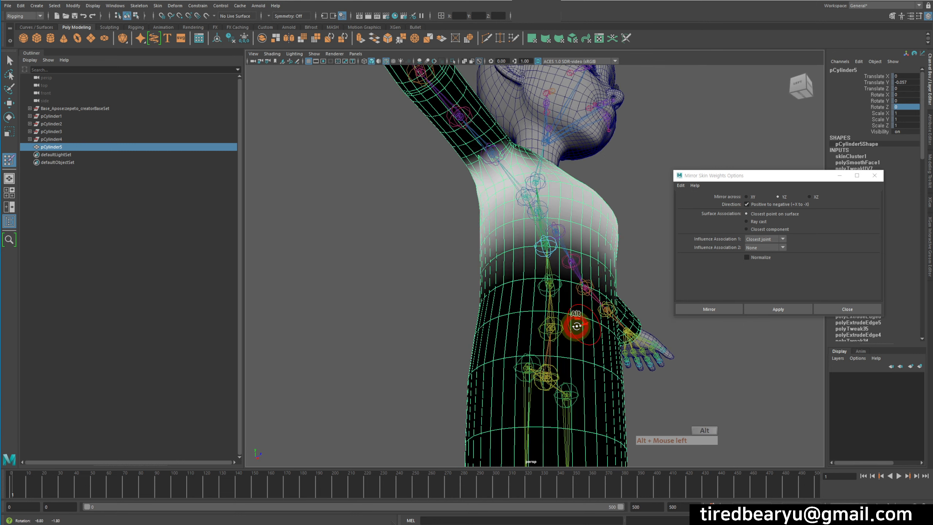
double_click(9, 161)
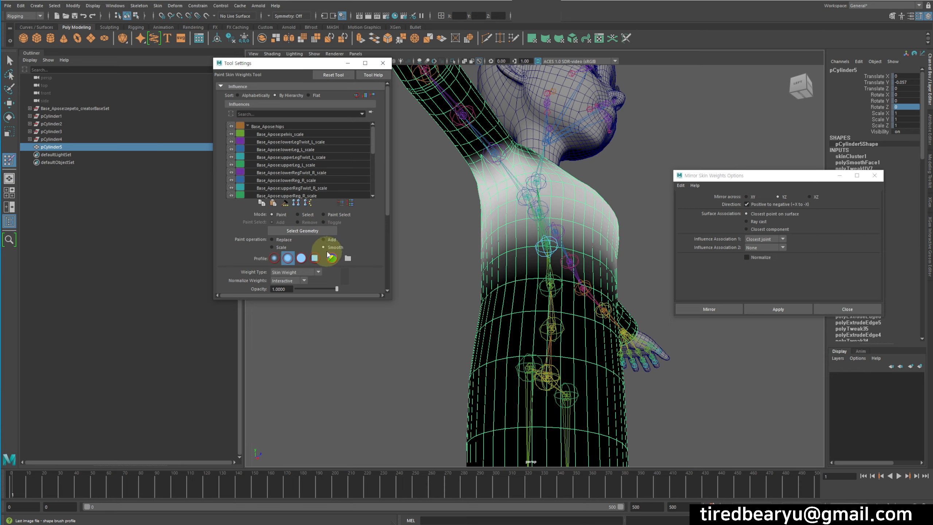
Inspect the garment's armpit deformation from several angles, leaving the painting tool and clearing the selection
mouse_move(521, 190)
left_mouse_down("alt")
mouse_move(503, 169)
mouse_move(517, 181)
mouse_move(565, 162)
mouse_move(562, 171)
mouse_move(511, 165)
mouse_move(485, 206)
mouse_move(457, 213)
left_mouse_up("alt")
middle_click_drag(456, 213, 500, 226, "alt")
mouse_move(499, 227)
left_mouse_down("alt")
mouse_move(545, 206)
mouse_move(562, 231)
mouse_move(530, 235)
mouse_move(544, 245)
mouse_move(514, 257)
left_mouse_up("alt")
key("w")
right_click_drag(514, 258, 445, 259, "alt")
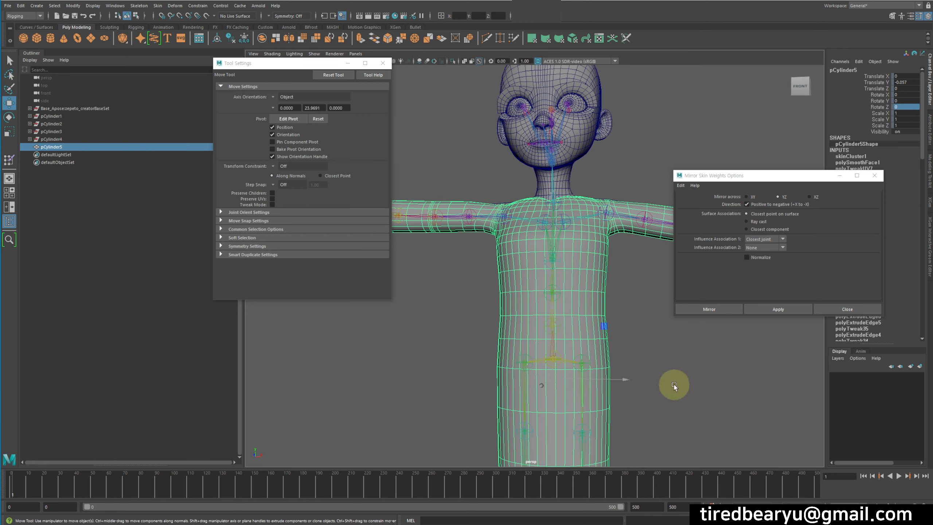
left_click_drag(674, 385, 671, 392, "alt")
right_click_drag(671, 392, 643, 358, "alt")
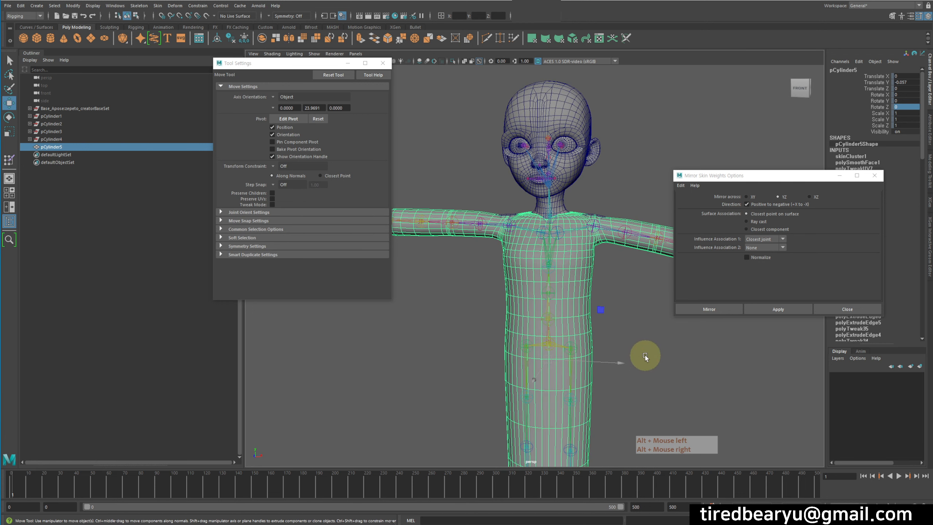
left_click(639, 328)
left_click_drag(640, 325, 566, 209, "alt")
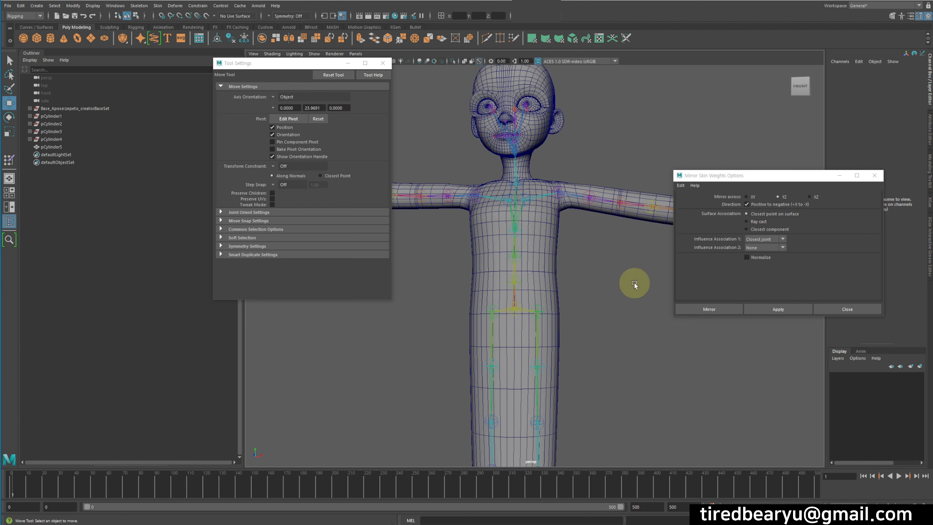
Close the Mirror Skin Weights options and the tool settings
left_click_drag(790, 175, 811, 146)
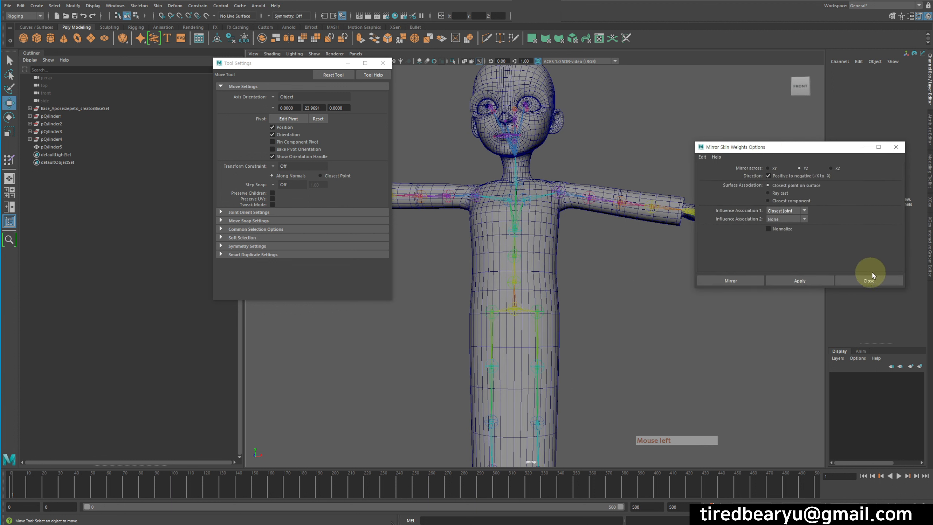
left_click(872, 281)
left_click(393, 67)
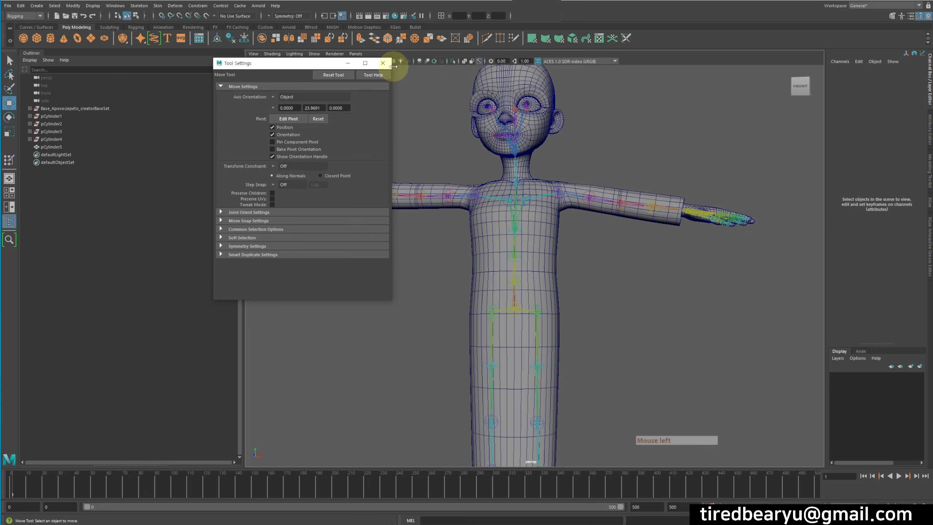
left_click(381, 62)
Switch to the Modeling menu set and open the UV Editor for garment pCylinder5, placing it clear of the model
middle_click_drag(596, 263, 610, 234, "alt")
left_click_drag(610, 233, 618, 277, "alt")
left_click(570, 230)
key("q")
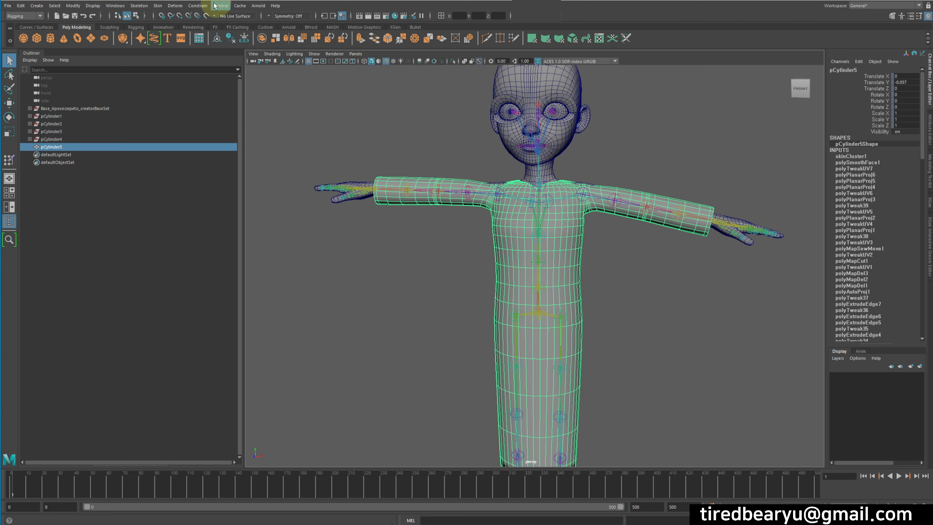
left_click(34, 16)
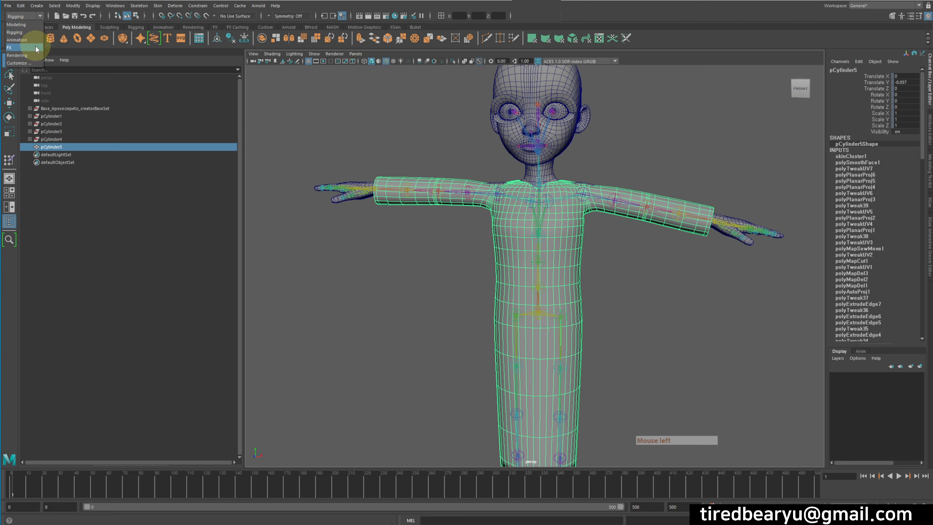
left_click(33, 25)
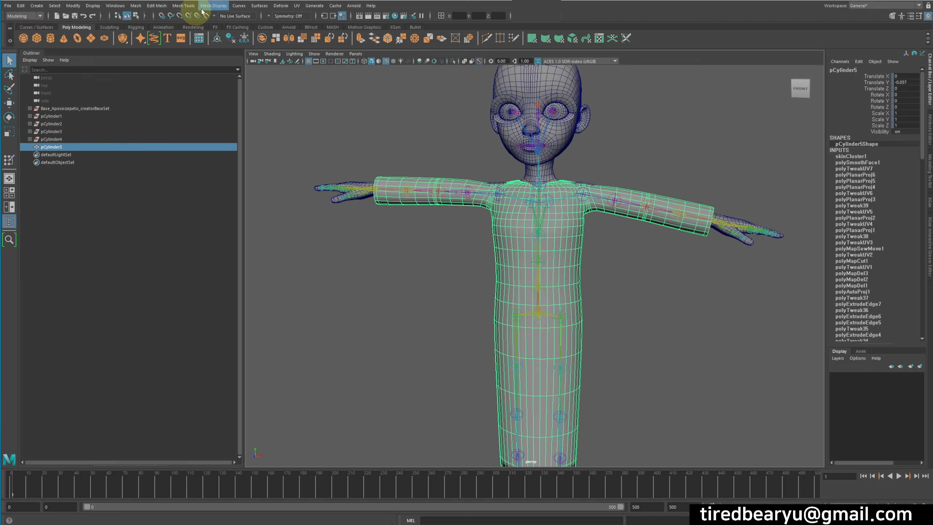
left_click(307, 5)
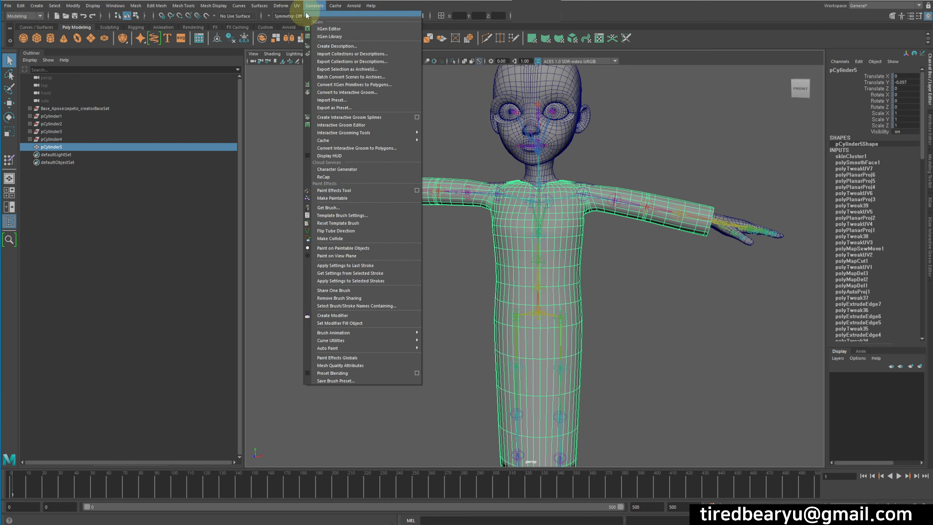
left_click(312, 21)
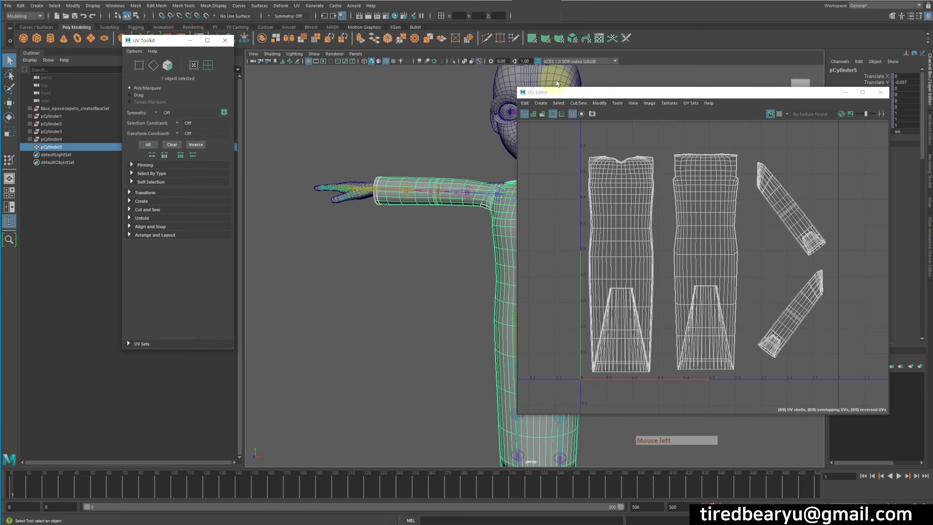
left_click_drag(591, 98, 225, 99)
Examine the garment's UV layout and review the construction history listed for pCylinder5
left_click_drag(616, 254, 655, 276, "alt")
right_click_drag(746, 214, 786, 217)
left_click_drag(744, 228, 743, 234, "alt")
left_click(743, 235)
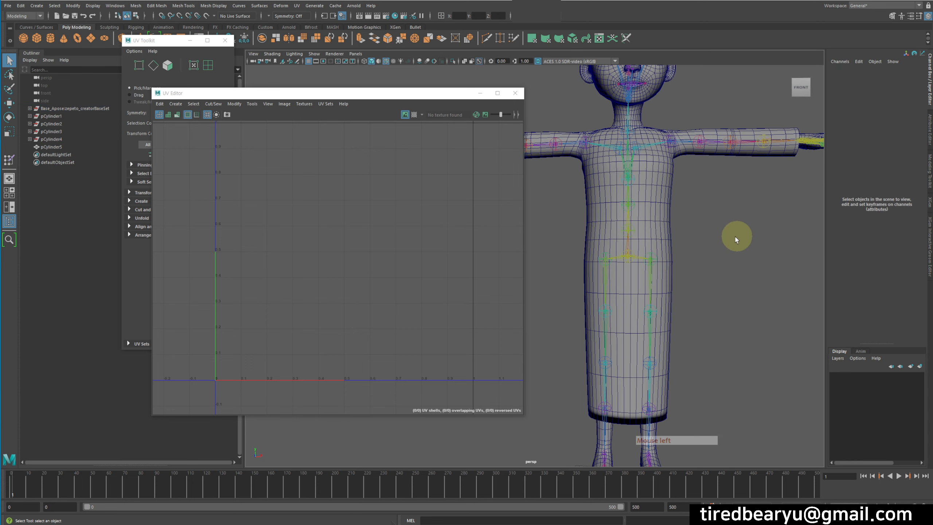
middle_click_drag(734, 239, 729, 255, "alt")
left_click(653, 216)
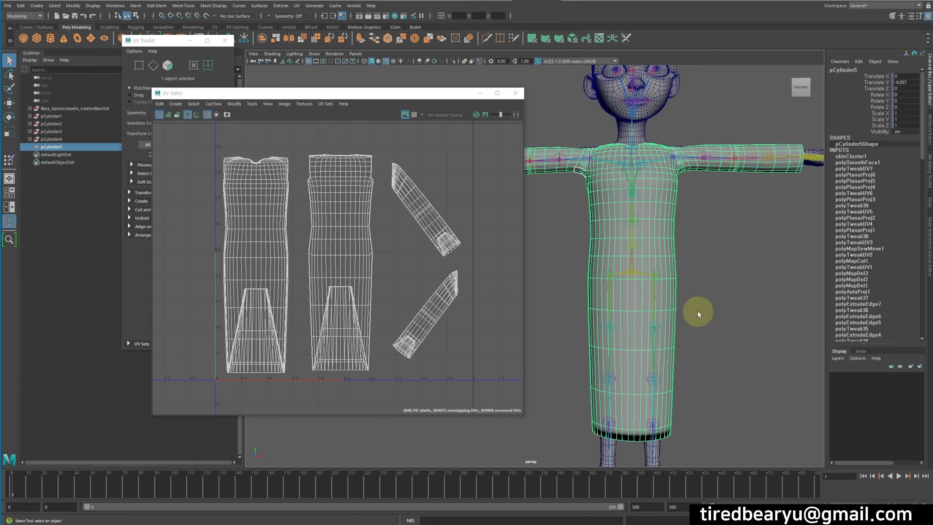
scroll(881, 250, "down", 12)
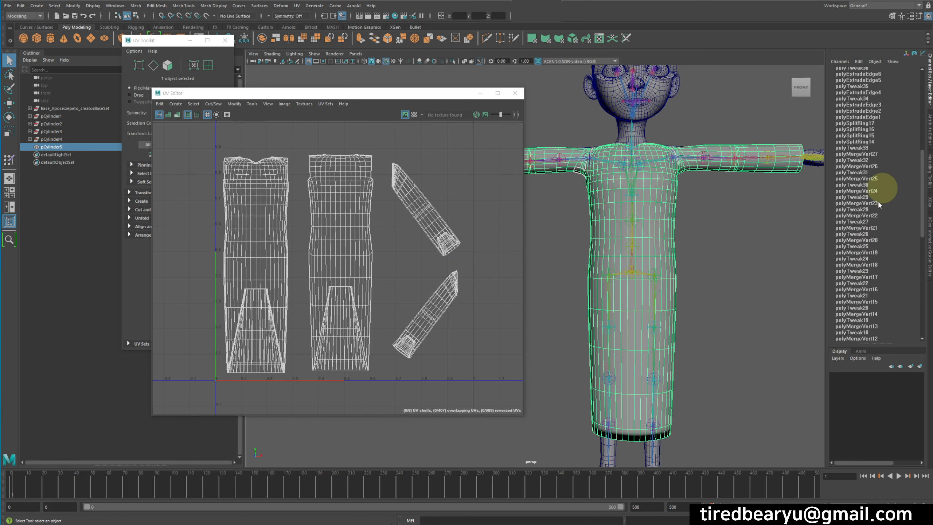
scroll(887, 220, "down", 10)
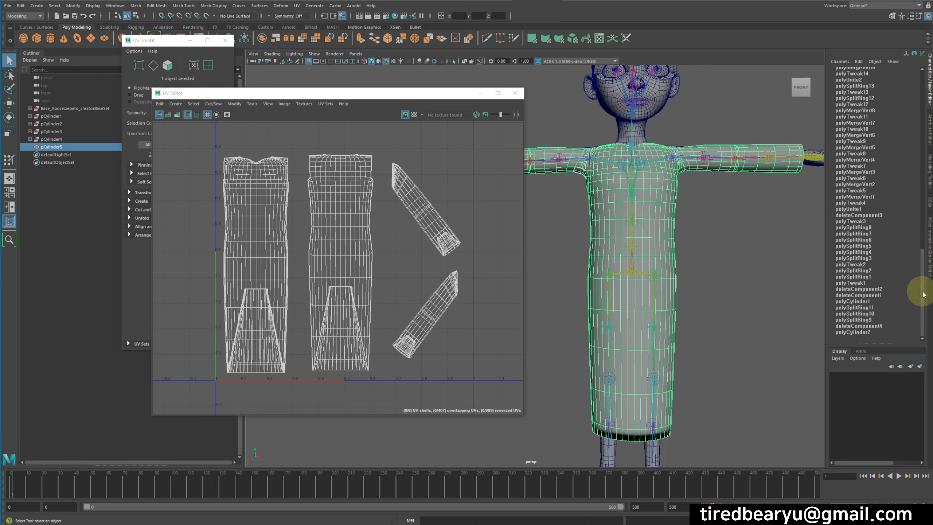
left_click_drag(923, 289, 904, 183)
scroll(904, 182, "up", 10)
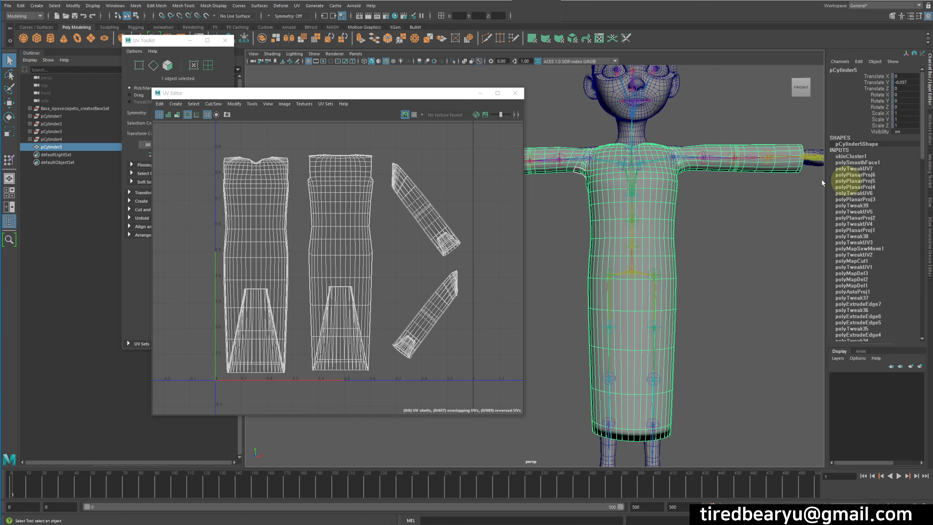
Delete the non-deformer history of garment pCylinder5 and clear the selection
left_click(18, 6)
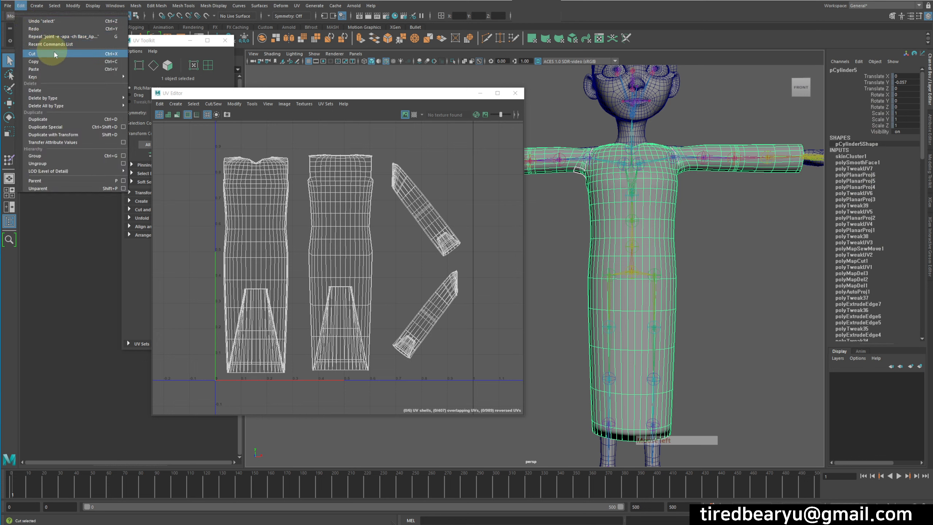
mouse_move(78, 102)
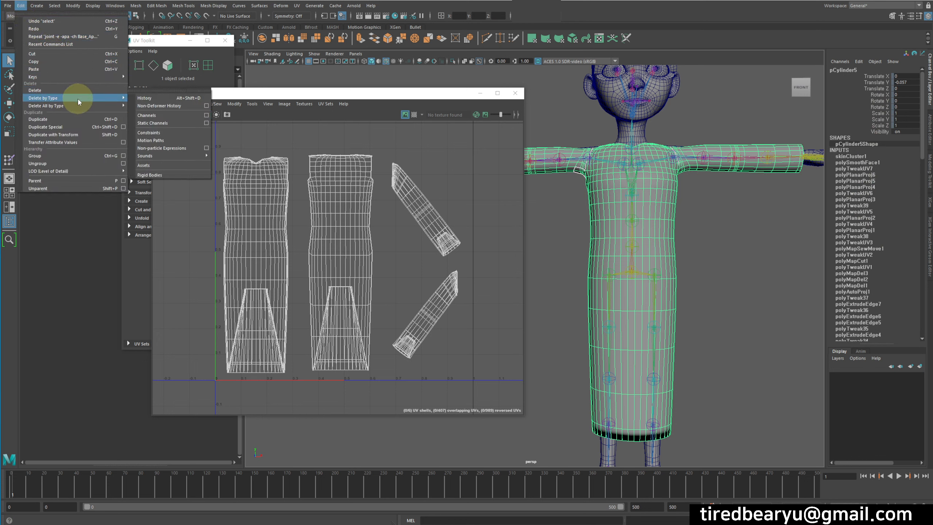
left_click(173, 106)
left_click_drag(758, 224, 743, 235, "alt")
left_click(721, 258)
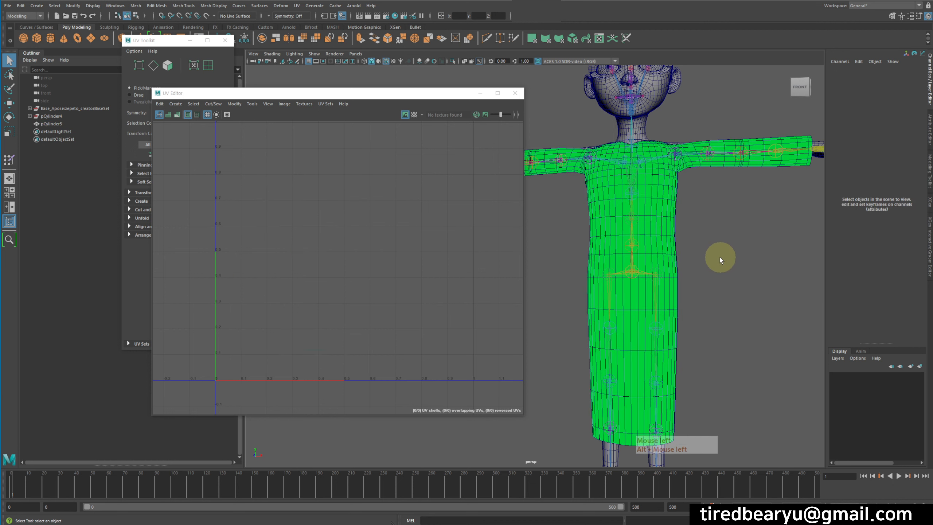
Assign a new Lambert material to garment pCylinder5 and clear the selection
left_click(669, 237)
right_click(729, 220)
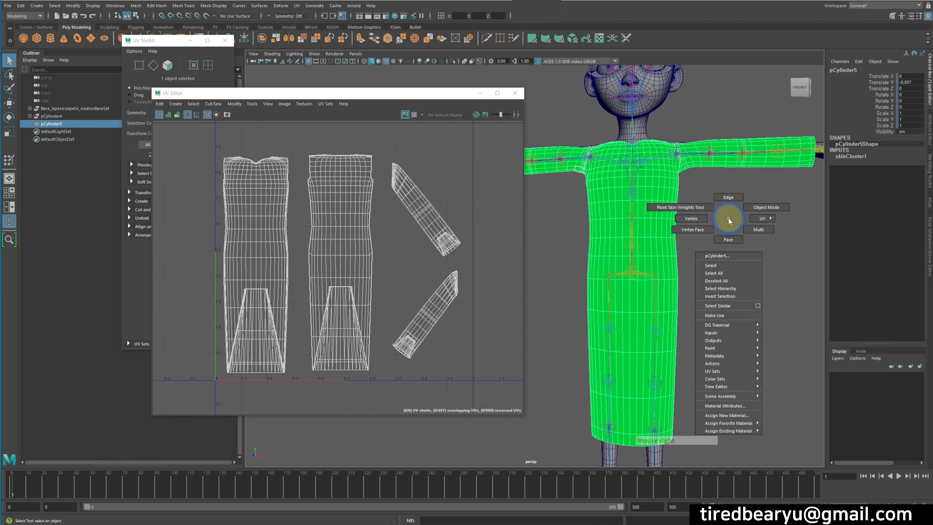
mouse_move(747, 427)
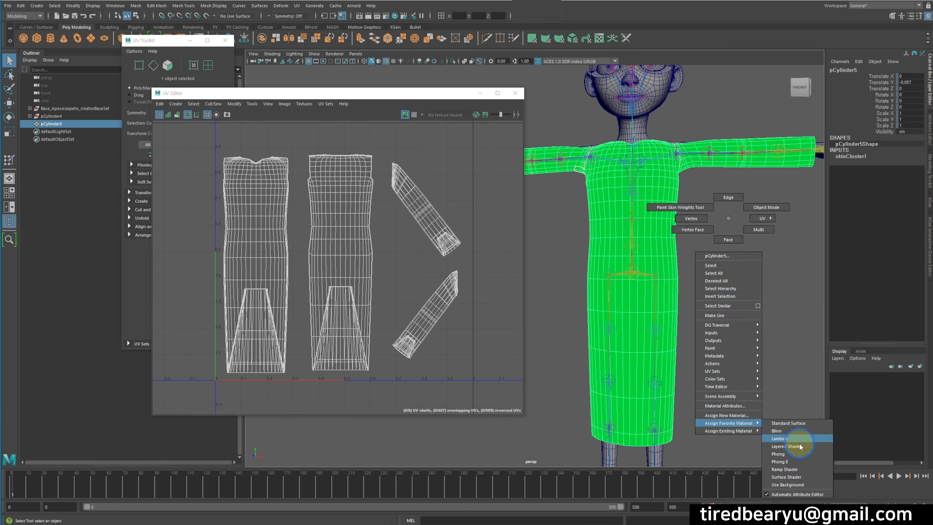
left_click(785, 439)
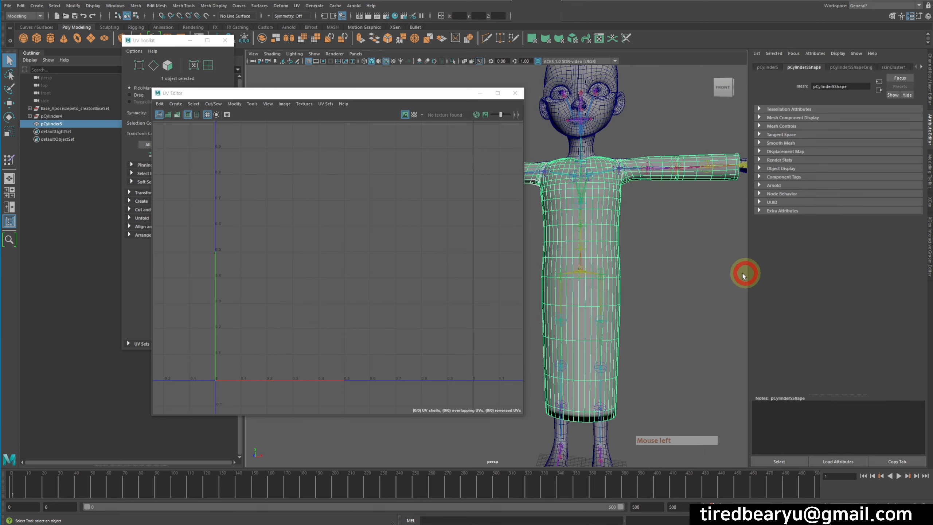
left_click(737, 270)
left_click(612, 223)
left_click(687, 245)
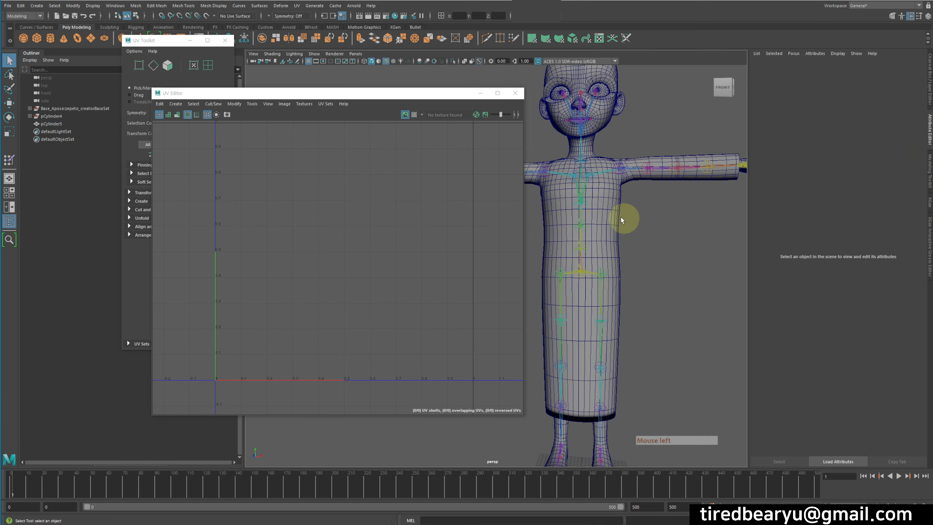
Select garment pCylinder5 and examine its body and sleeves in 3D against its UV layout
left_click(620, 215)
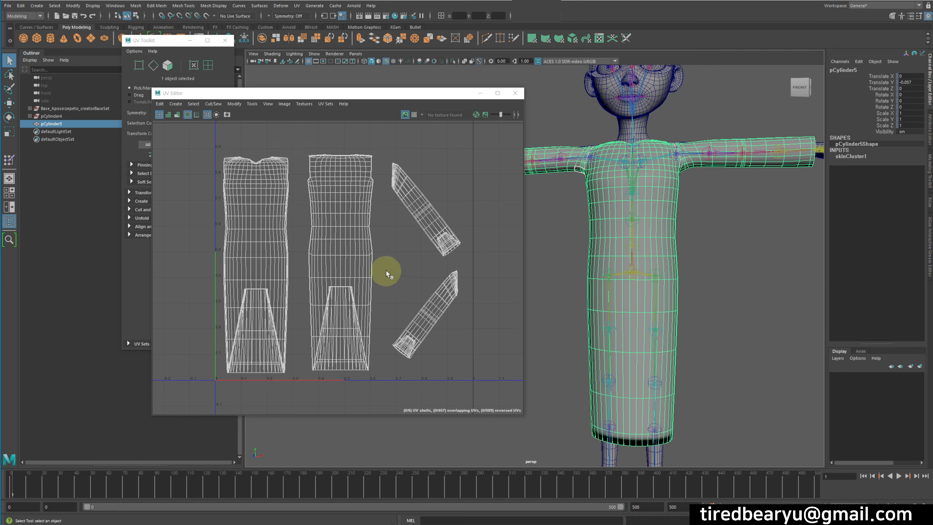
scroll(695, 307, "down", 2, "alt")
left_click_drag(695, 306, 715, 294, "alt")
middle_click_drag(714, 294, 702, 322, "alt")
left_click_drag(701, 323, 679, 149, "alt")
left_click_drag(668, 225, 745, 290, "alt")
middle_click_drag(744, 290, 648, 248, "alt")
left_click_drag(677, 355, 695, 310, "alt")
mouse_move(695, 310)
middle_mouse_down("alt")
mouse_move(689, 330)
mouse_move(710, 318)
middle_mouse_up("alt")
left_click_drag(710, 318, 689, 304, "alt")
right_click_drag(689, 305, 656, 294, "alt")
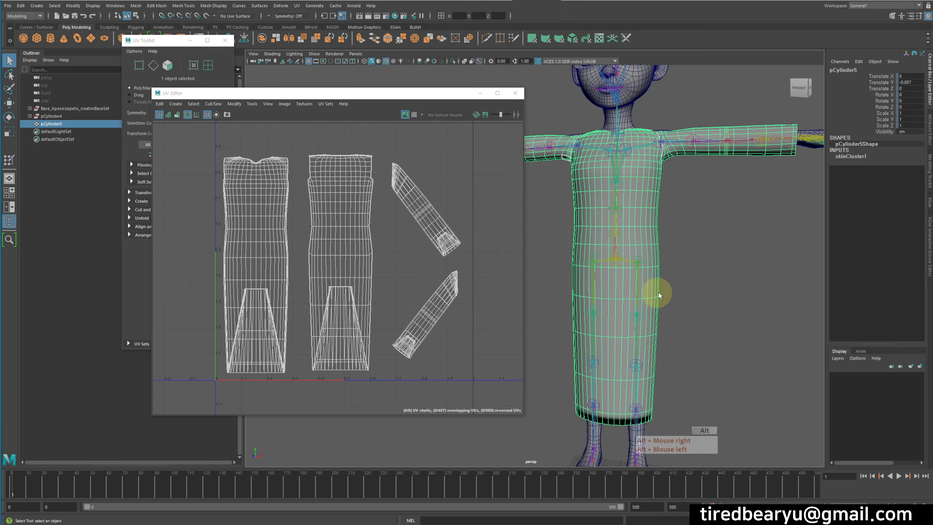
middle_click_drag(655, 294, 672, 333, "alt")
left_click_drag(664, 308, 669, 315, "alt")
right_click_drag(669, 316, 735, 268, "alt")
left_click_drag(679, 214, 711, 224, "alt")
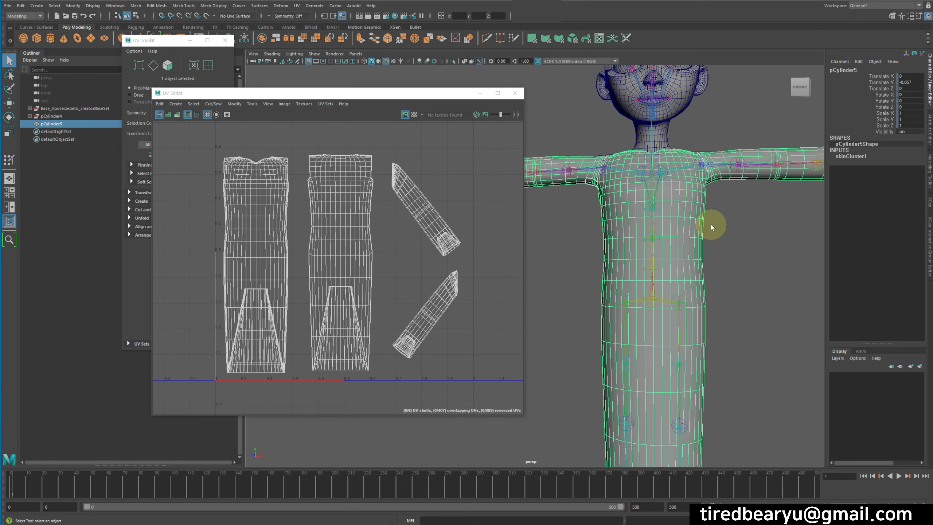
left_click_drag(714, 235, 728, 287, "alt")
mouse_move(729, 288)
middle_mouse_down("alt")
mouse_move(694, 295)
mouse_move(721, 295)
middle_mouse_up("alt")
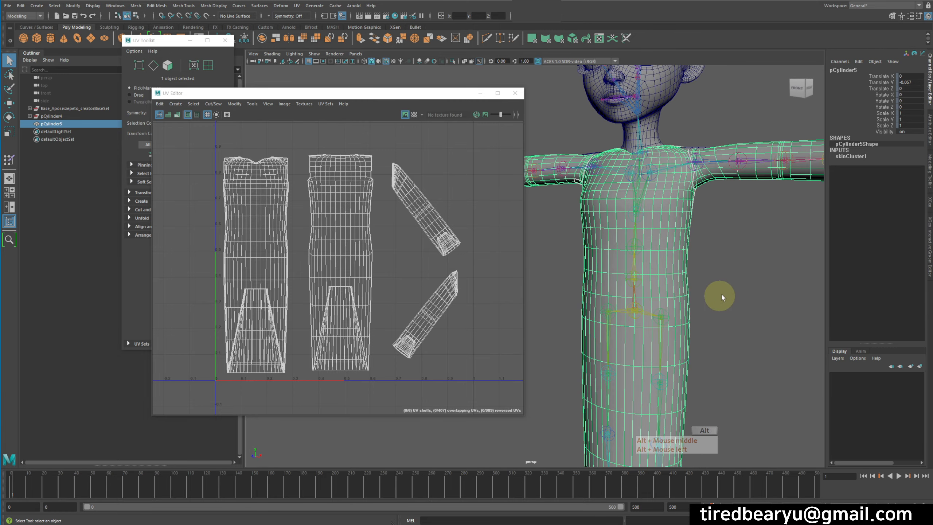
Select the full edge loop around the garment's bottom hem opening and cut the UVs along it
right_click_drag(745, 288, 687, 292, "alt")
middle_click_drag(706, 294, 687, 233, "alt")
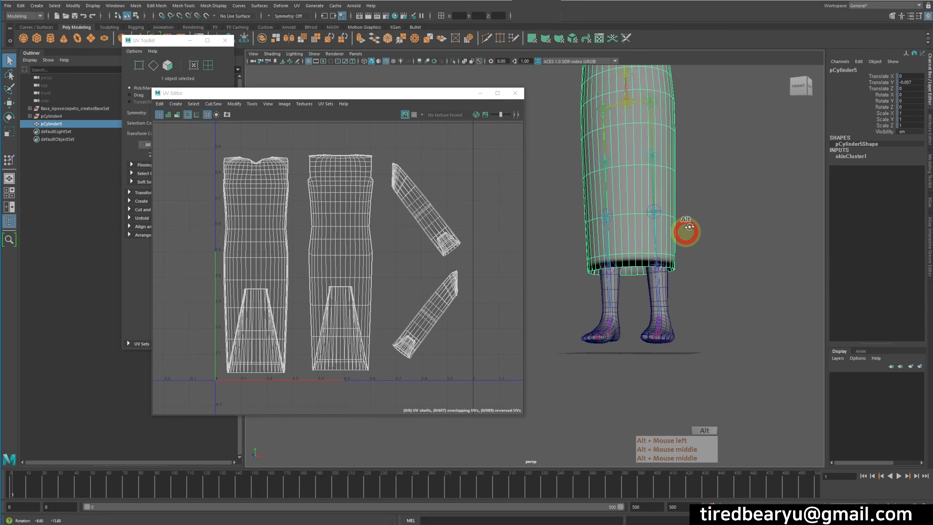
right_click_drag(687, 233, 672, 257, "alt")
left_click_drag(712, 281, 662, 281, "alt")
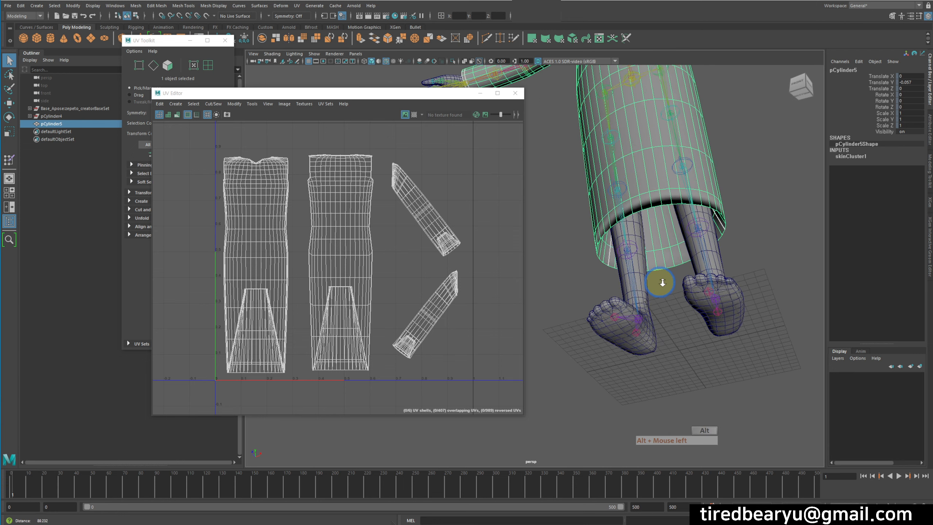
right_click_drag(662, 280, 686, 253, "alt")
left_click_drag(686, 254, 695, 263, "alt")
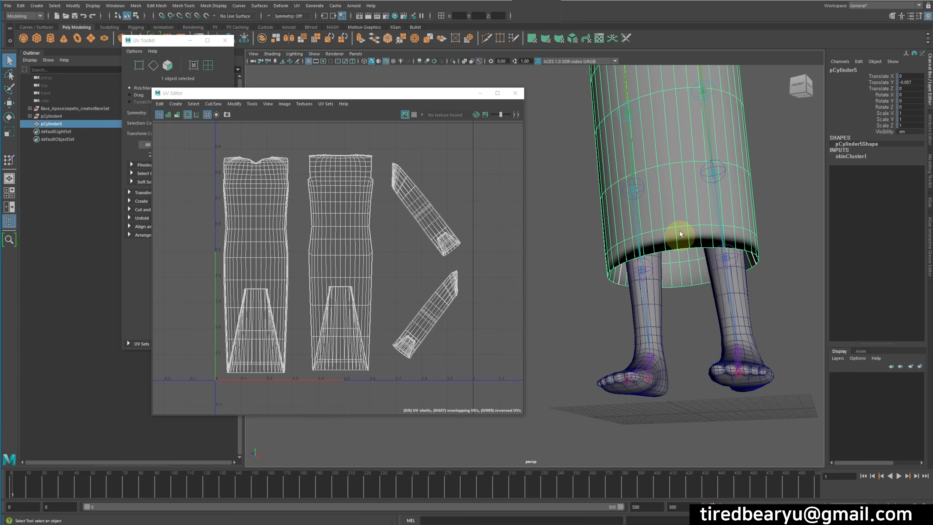
right_click_drag(685, 203, 687, 180)
left_click(670, 253)
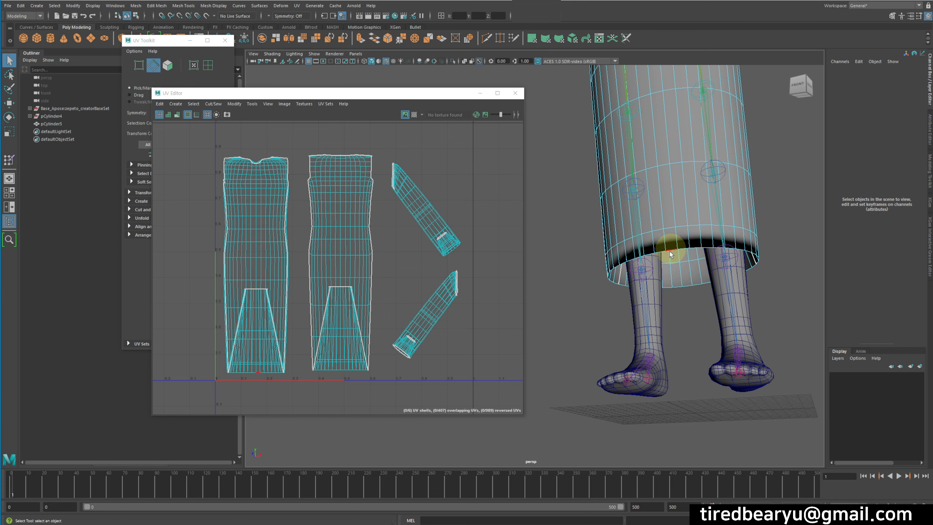
double_click(671, 250)
left_click_drag(670, 250, 711, 259, "alt")
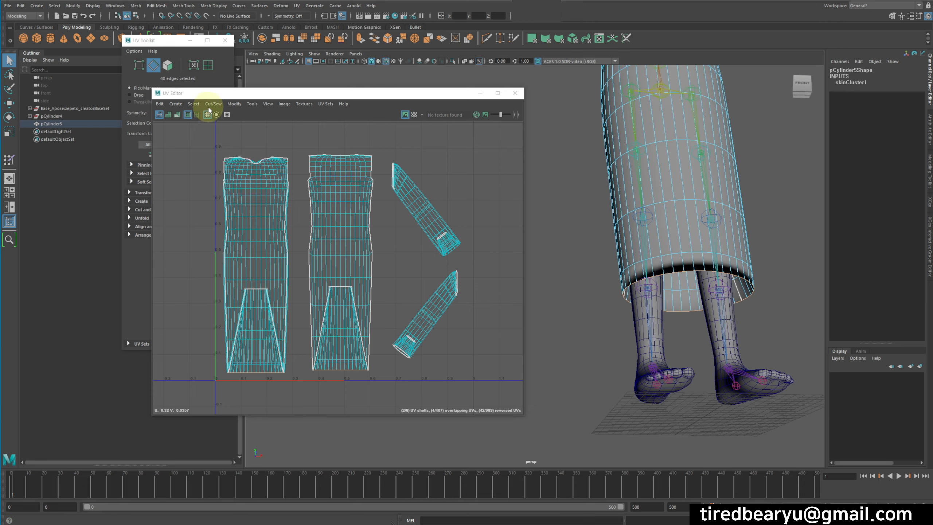
left_click(227, 104)
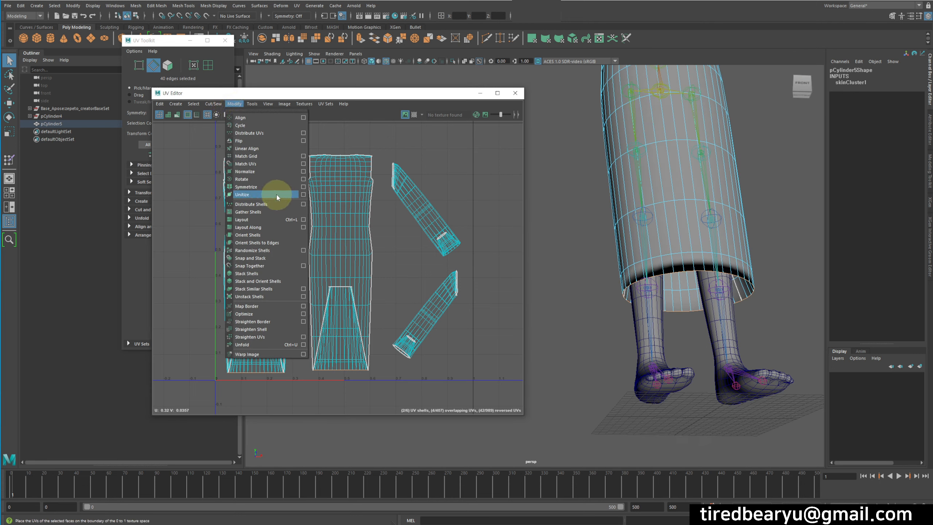
left_click(208, 104)
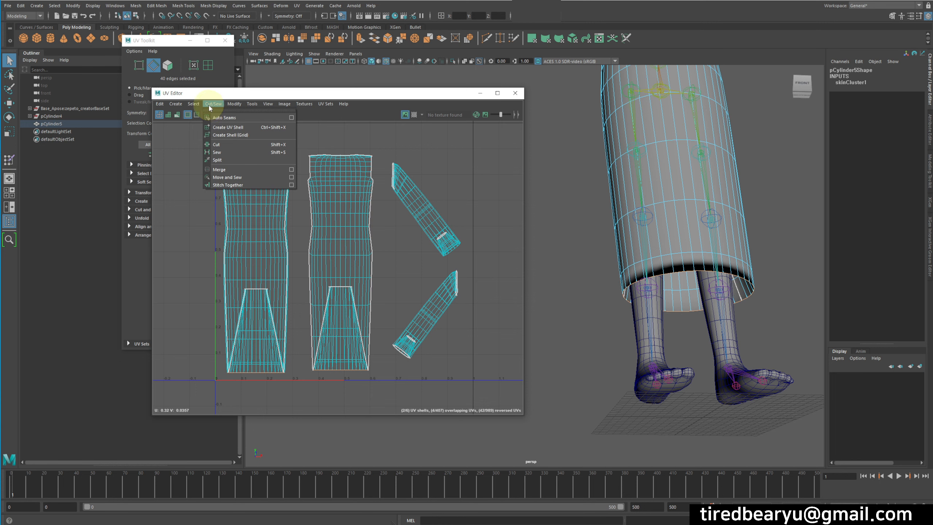
left_click(232, 143)
left_click_drag(703, 290, 693, 280, "alt")
right_click_drag(692, 282, 691, 298)
double_click(689, 285)
key("w")
left_click_drag(709, 280, 695, 278, "alt")
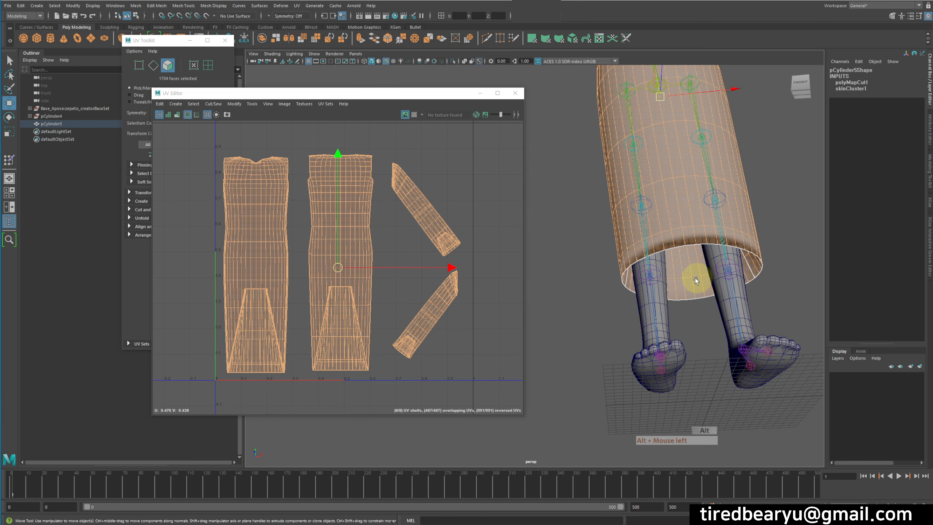
right_click(666, 270)
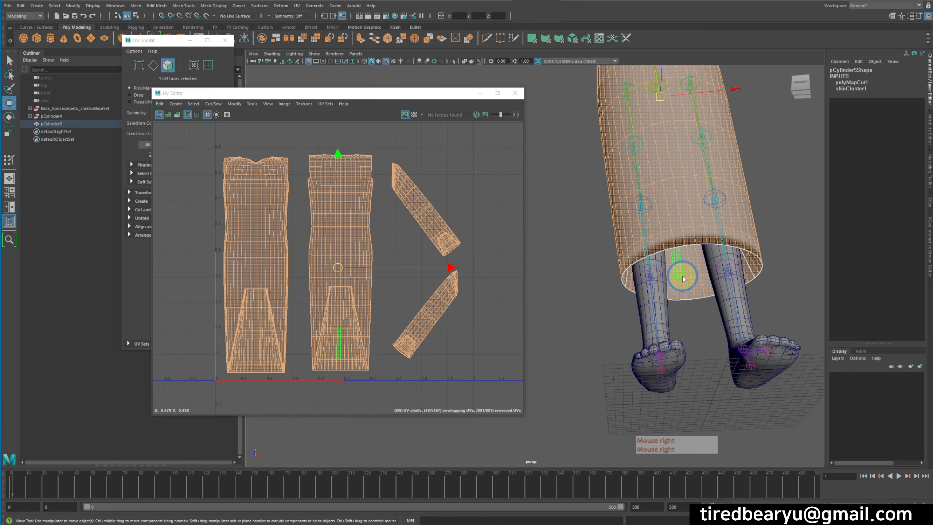
left_click_drag(375, 326, 395, 300, "alt")
left_click(418, 288)
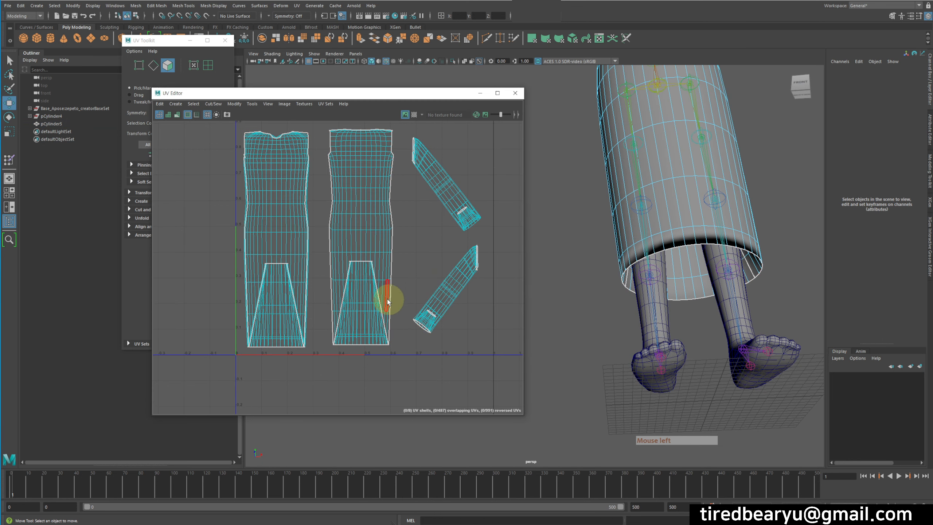
Select the two inner hem UV shells and move them off the body shells to below the 0-1 tile
right_click_drag(373, 290, 402, 290)
left_click(369, 265)
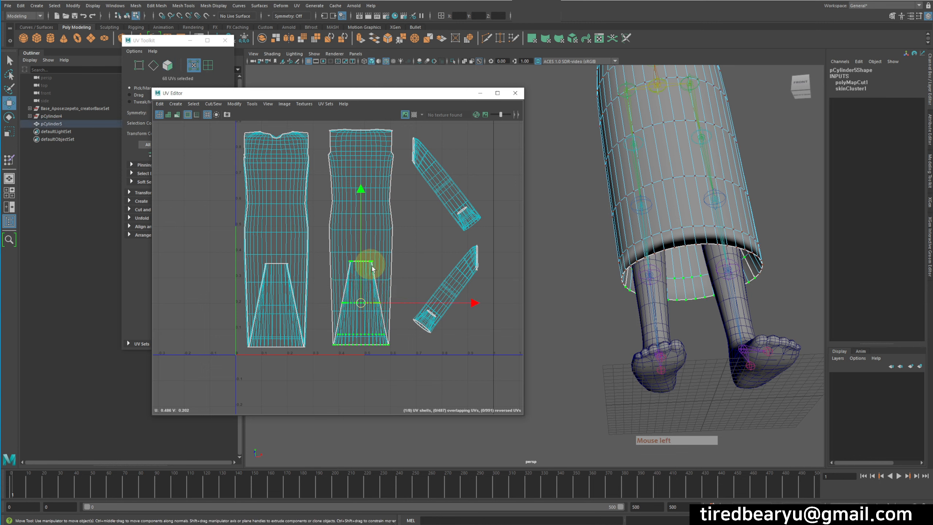
double_click(288, 267, "shift")
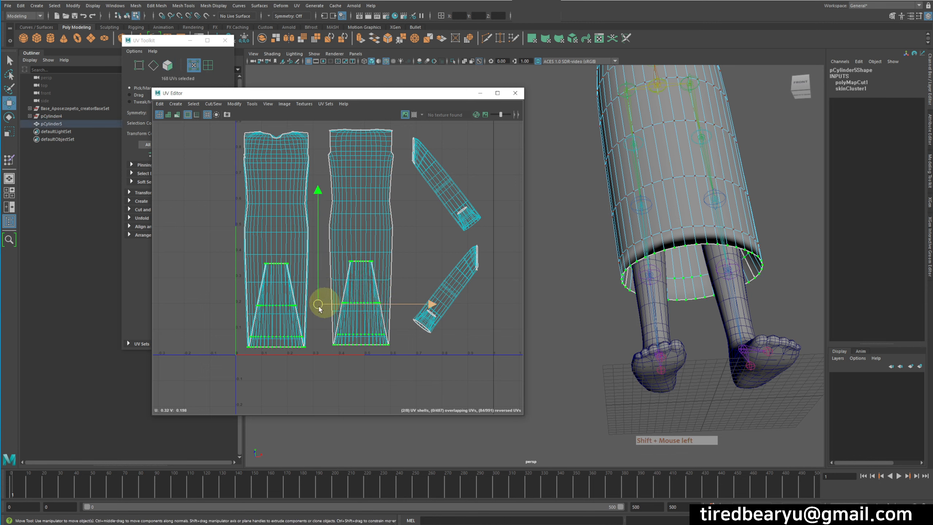
left_click_drag(318, 305, 327, 405)
middle_click_drag(365, 316, 364, 276, "alt")
right_click_drag(364, 276, 356, 249, "alt")
middle_click_drag(355, 249, 385, 242, "alt")
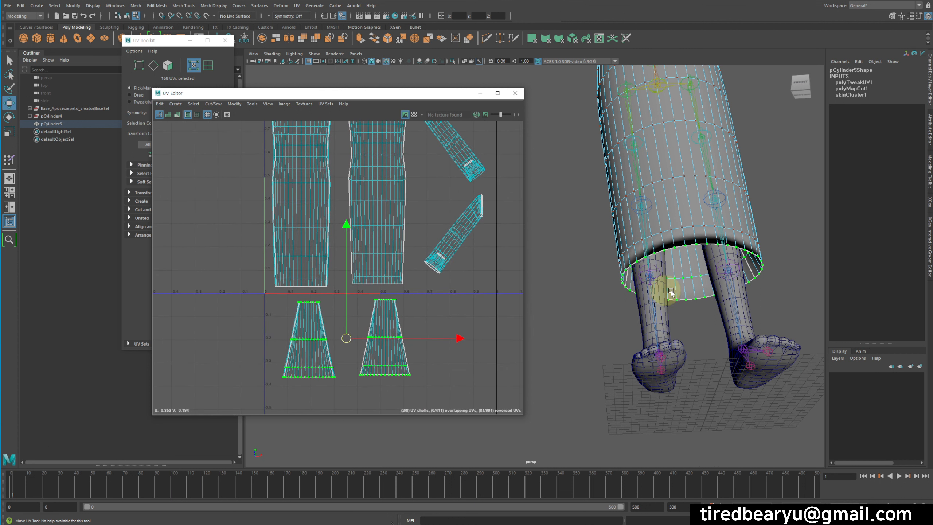
middle_click_drag(454, 270, 384, 333, "alt")
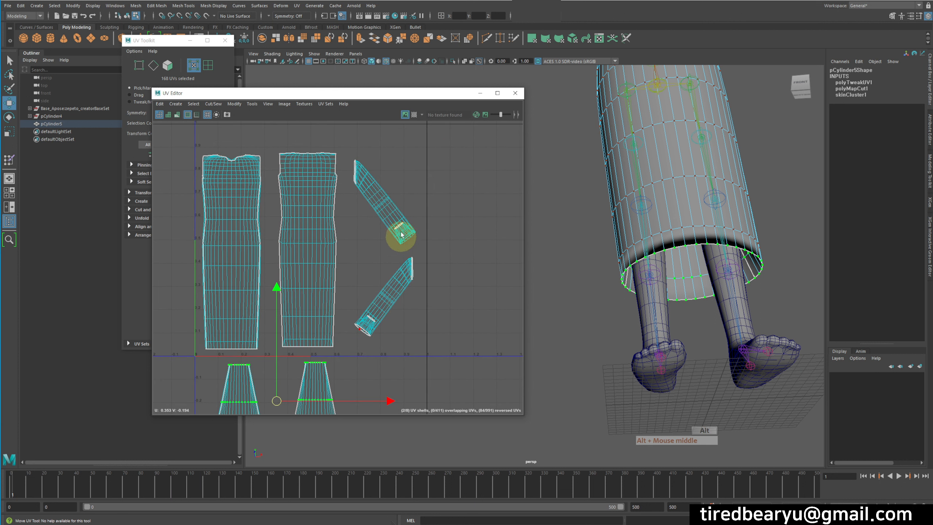
Select the edge loop along one sleeve's underside and down the garment's side, and cut the UVs along it
middle_click_drag(726, 152, 697, 295, "alt")
left_click_drag(690, 216, 696, 239, "alt")
middle_click_drag(731, 114, 677, 217, "alt")
mouse_move(657, 209)
left_mouse_down("alt")
mouse_move(681, 228)
mouse_move(665, 193)
left_mouse_up("alt")
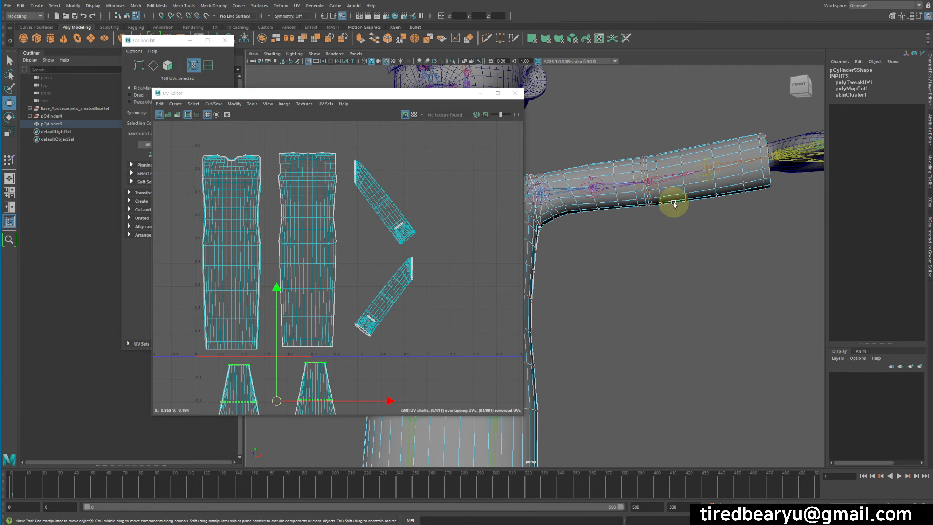
right_click_drag(673, 203, 676, 187)
left_click_drag(676, 186, 658, 185, "alt")
middle_click_drag(658, 184, 664, 223, "alt")
left_click_drag(664, 223, 545, 222, "alt")
double_click(619, 234)
left_click_drag(721, 184, 650, 228, "alt")
left_click(206, 104)
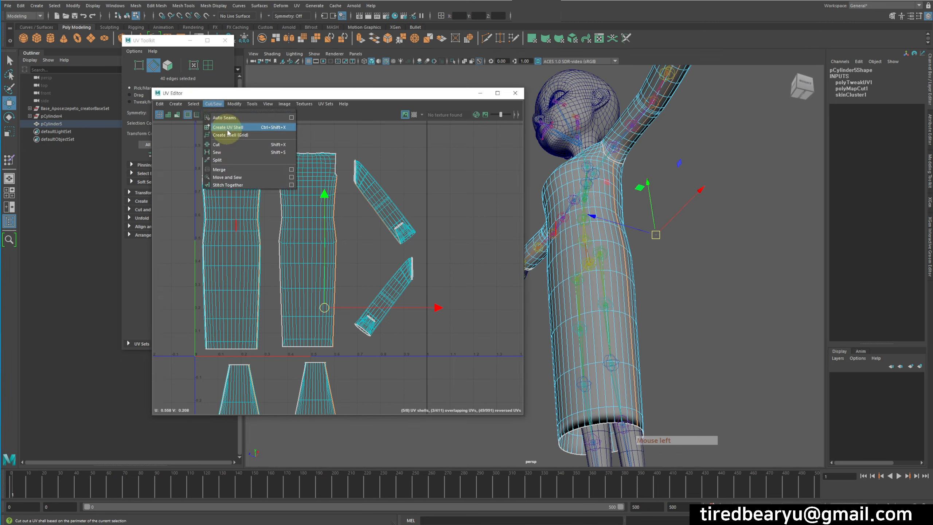
left_click(225, 144)
Repeat the UV cut along the matching underarm and side edge loop on the garment's opposite side
left_click_drag(582, 212, 656, 245, "alt")
right_click_drag(656, 245, 658, 292, "alt")
left_click_drag(658, 292, 789, 220, "alt")
middle_click_drag(647, 235, 783, 250, "alt")
middle_click_drag(624, 257, 774, 263, "alt")
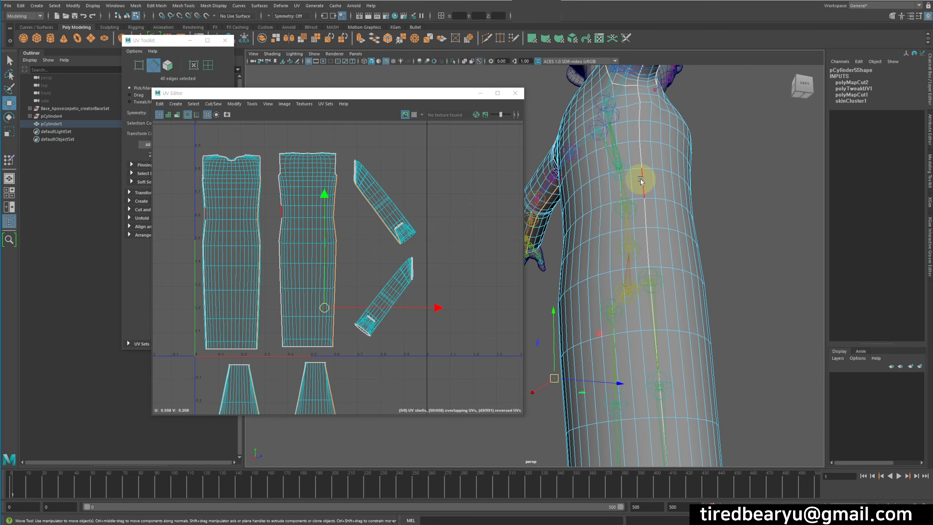
key("g")
mouse_move(645, 179)
left_mouse_down("alt")
mouse_move(604, 158)
mouse_move(652, 188)
mouse_move(650, 200)
mouse_move(652, 191)
left_mouse_up("alt")
middle_click_drag(641, 165, 683, 218, "alt")
left_click_drag(661, 199, 604, 178, "alt")
middle_click_drag(606, 176, 624, 187, "alt")
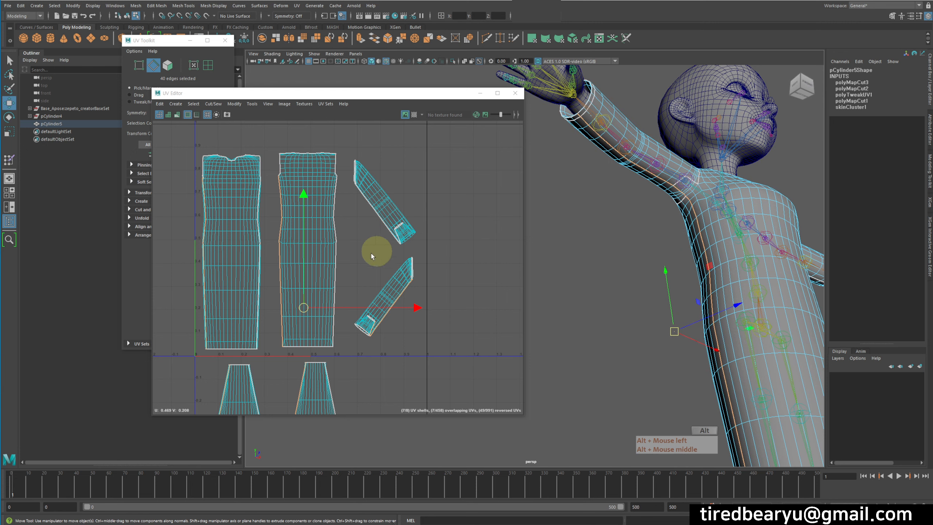
Move the lower sleeve UV shell off its inner cuff shell, and shift the upper sleeve shell away from the body shells
middle_click_drag(336, 276, 337, 254, "alt")
right_click_drag(337, 254, 415, 245, "alt")
right_click_drag(417, 245, 444, 246)
double_click(405, 269)
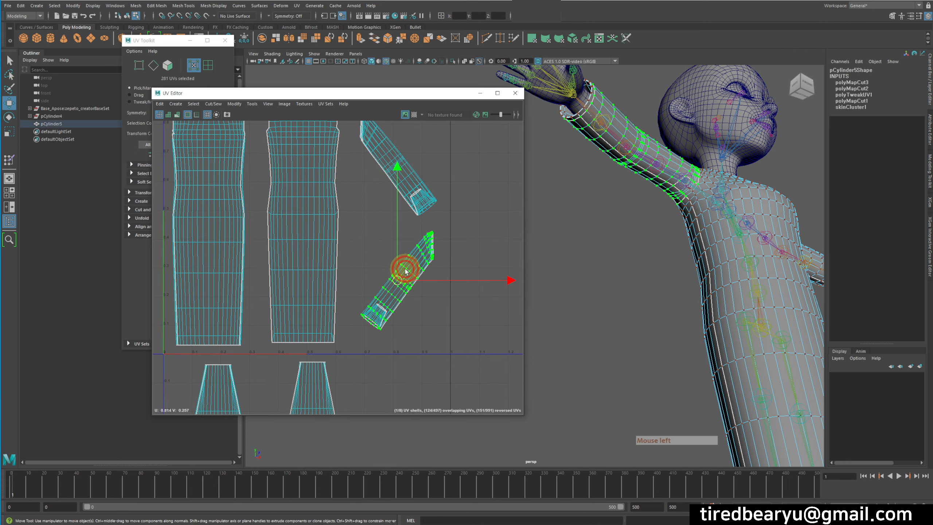
left_click_drag(405, 271, 484, 278)
double_click(407, 178)
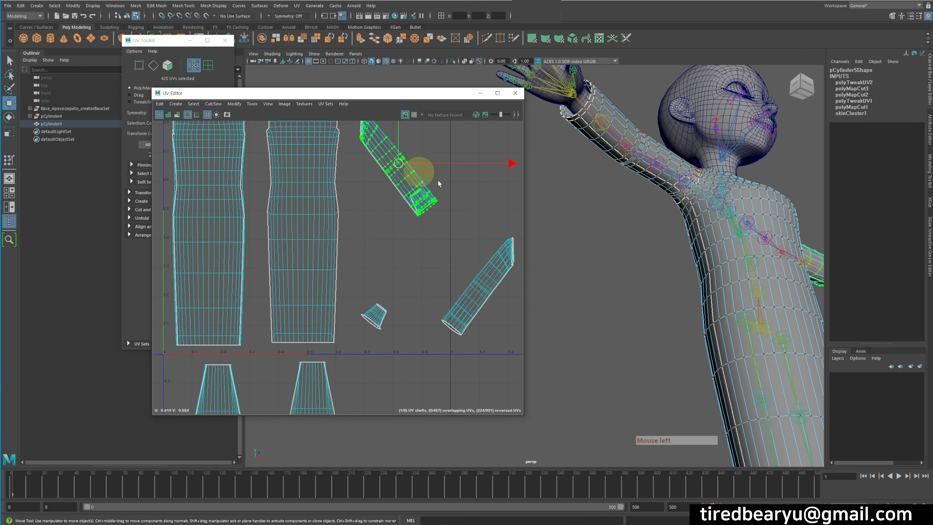
middle_click_drag(466, 192, 508, 202)
Select the edge loop around the cuff opening of the sleeve with the still-attached inner cuff and cut its UVs
left_click_drag(679, 208, 654, 218, "alt")
right_click_drag(673, 223, 641, 235, "alt")
middle_click_drag(639, 236, 514, 253, "alt")
left_click_drag(644, 254, 608, 260, "alt")
right_click_drag(617, 259, 698, 270, "alt")
middle_click_drag(704, 272, 682, 282, "alt")
left_click_drag(679, 283, 637, 281, "alt")
right_click_drag(636, 281, 638, 205, "alt")
left_click(633, 192)
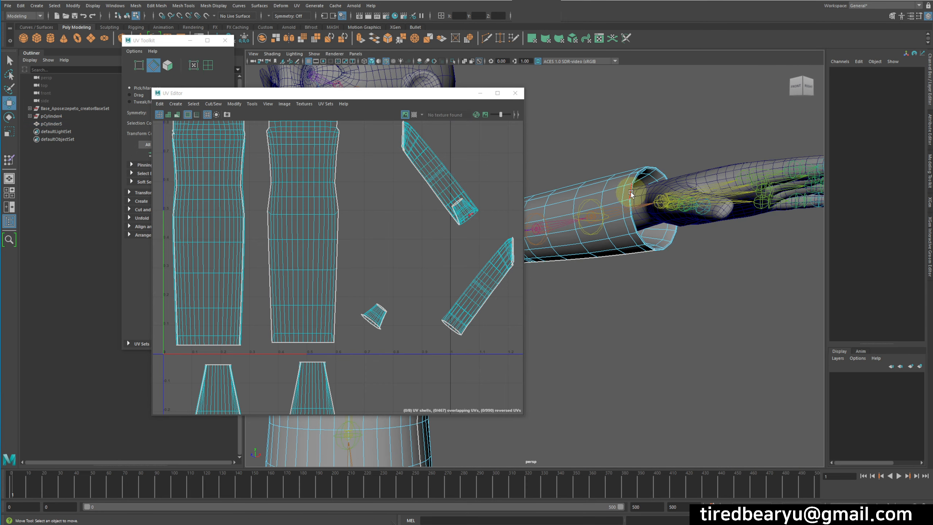
left_click(213, 103)
left_click(235, 144)
Separate the upper sleeve's UV shell from its inner cuff shell by moving them apart
right_click_drag(434, 213, 410, 213, "alt")
right_click(411, 213)
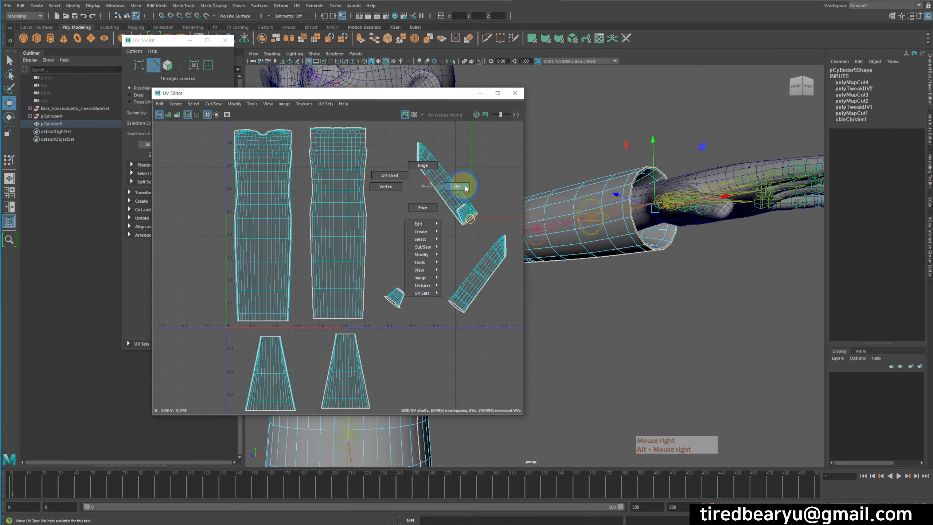
left_click(451, 187)
left_click(441, 187)
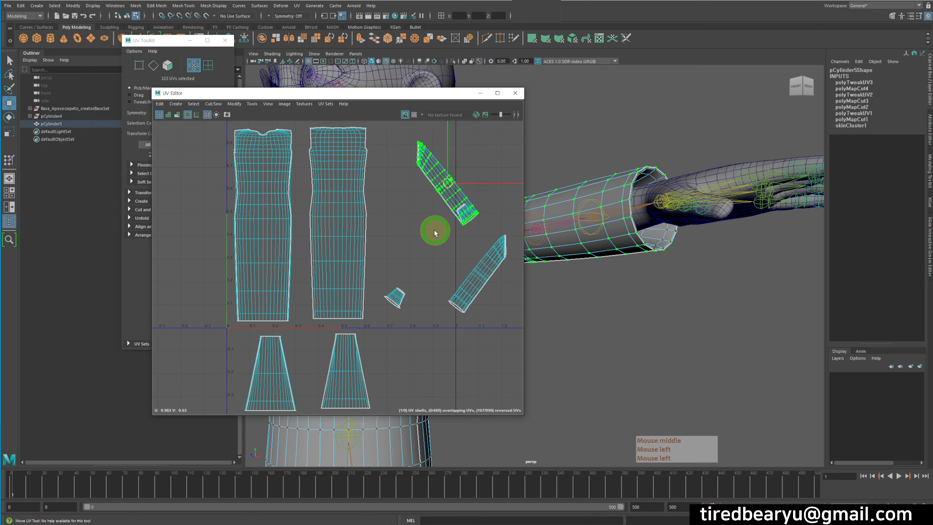
left_click(441, 222)
middle_click_drag(435, 231, 457, 208)
Select the UVs of all the garment's shells and unfold them
right_click_drag(419, 285, 317, 272, "alt")
middle_click_drag(340, 164, 329, 206, "alt")
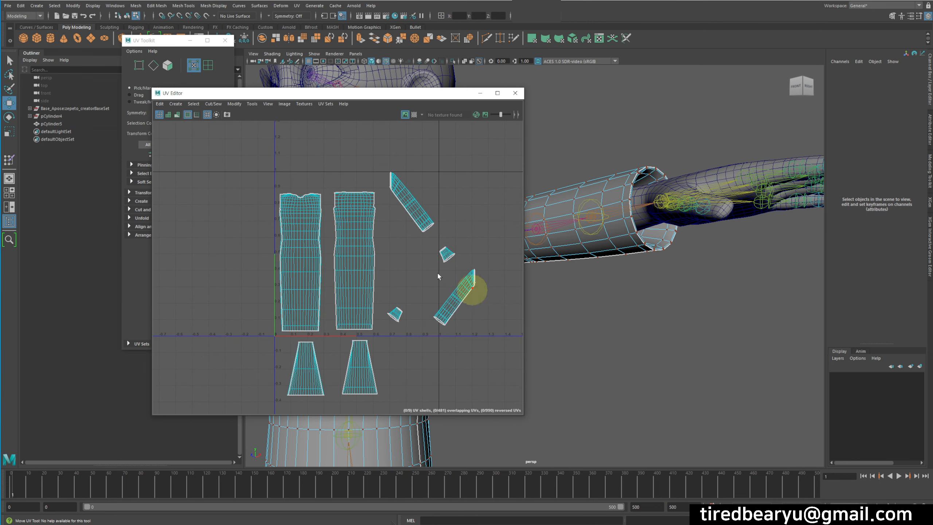
middle_click_drag(382, 327, 362, 302, "alt")
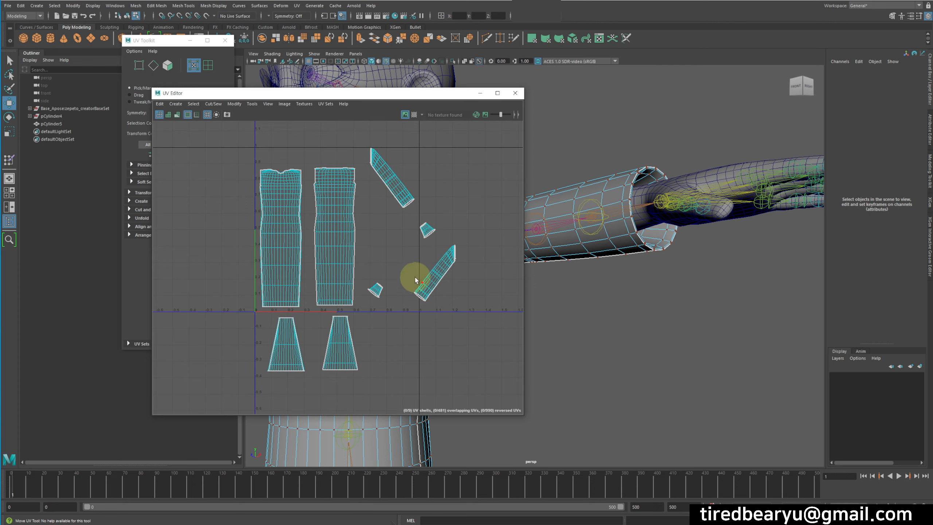
middle_click_drag(415, 280, 439, 252, "alt")
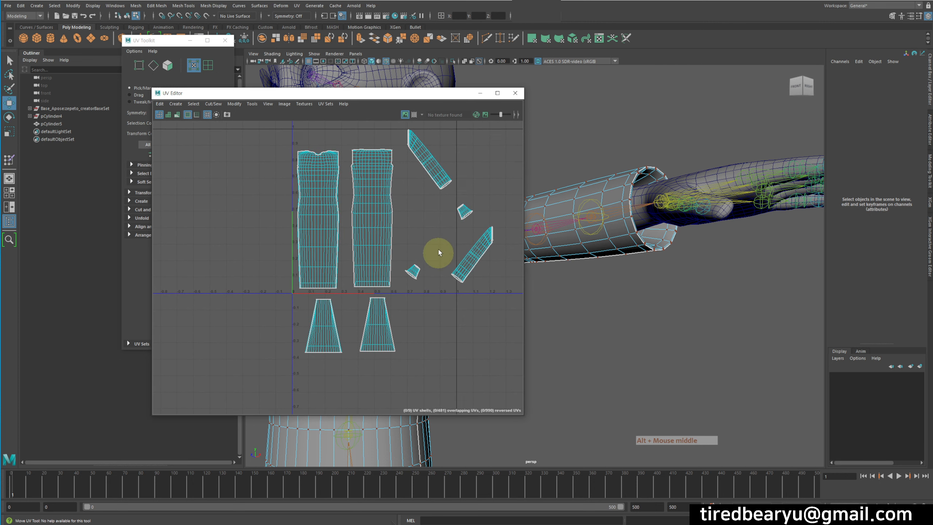
left_click(232, 103)
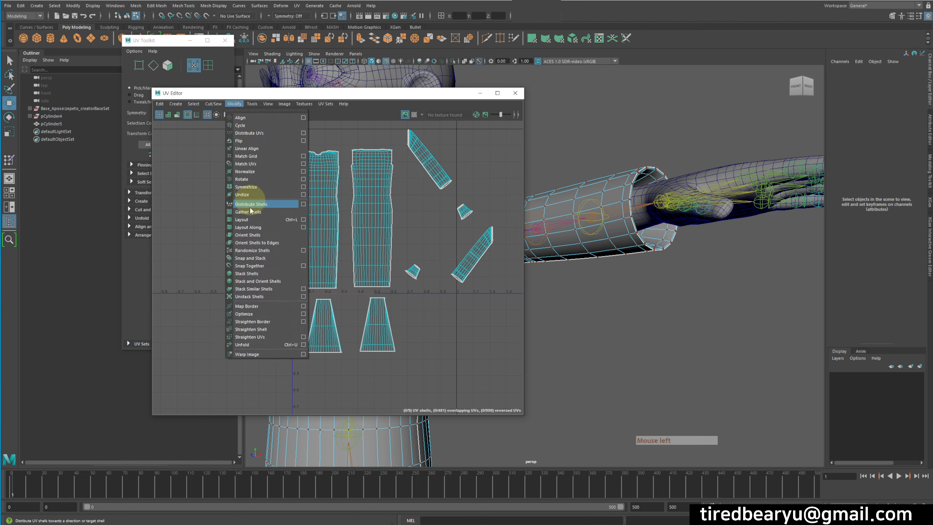
left_click(250, 344)
right_click_drag(318, 225, 349, 225)
left_click_drag(277, 139, 505, 386)
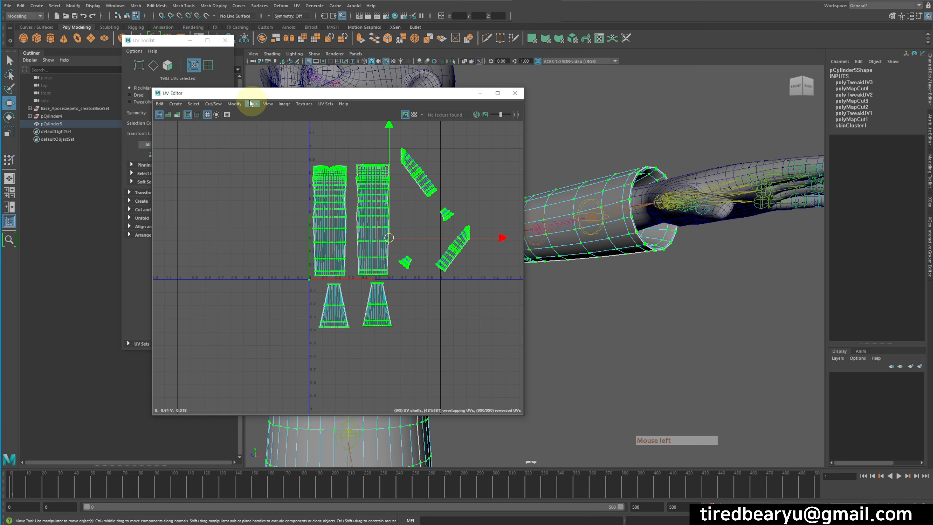
left_click(231, 104)
left_click(257, 345)
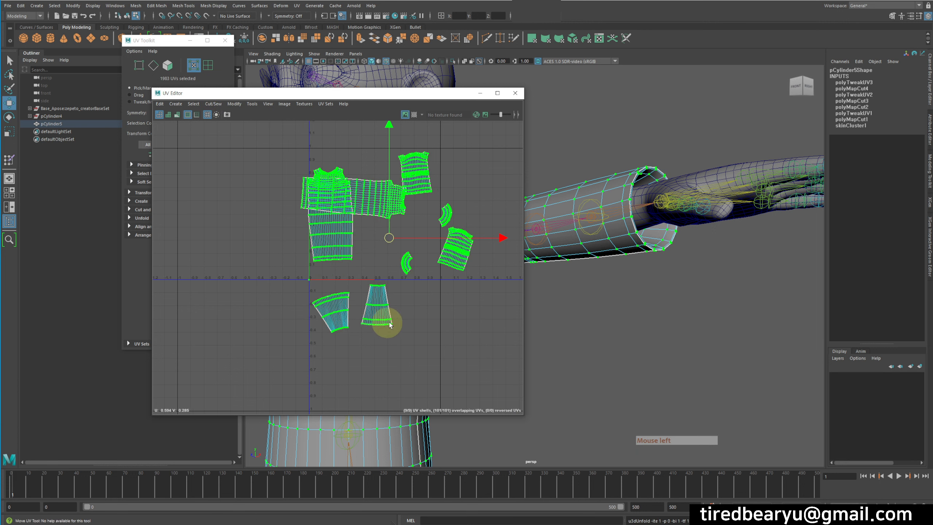
Rotate the sideways body UV shell upright and place it beside the other body shell
left_click(420, 301)
middle_click_drag(361, 243, 373, 257, "alt")
double_click(359, 257)
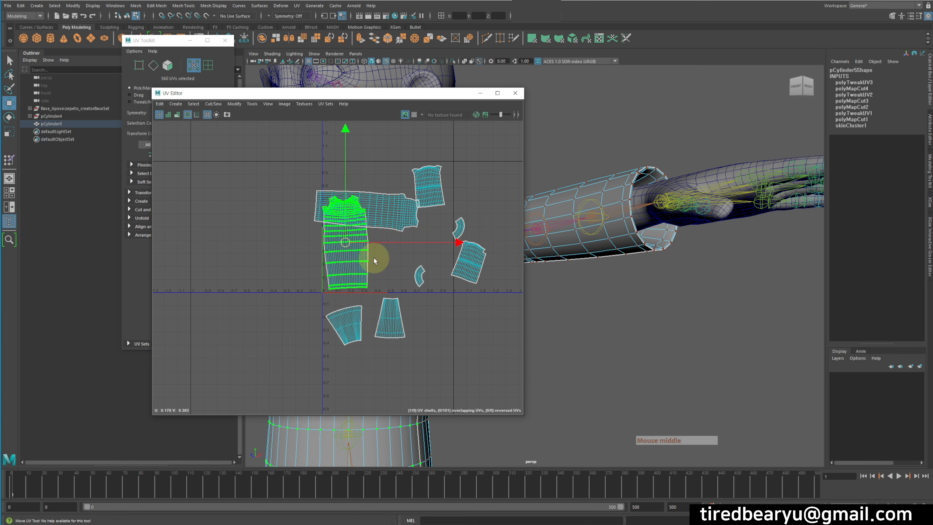
key("e")
middle_click_drag(442, 194, 360, 89)
key("w")
left_click(391, 202)
key("e")
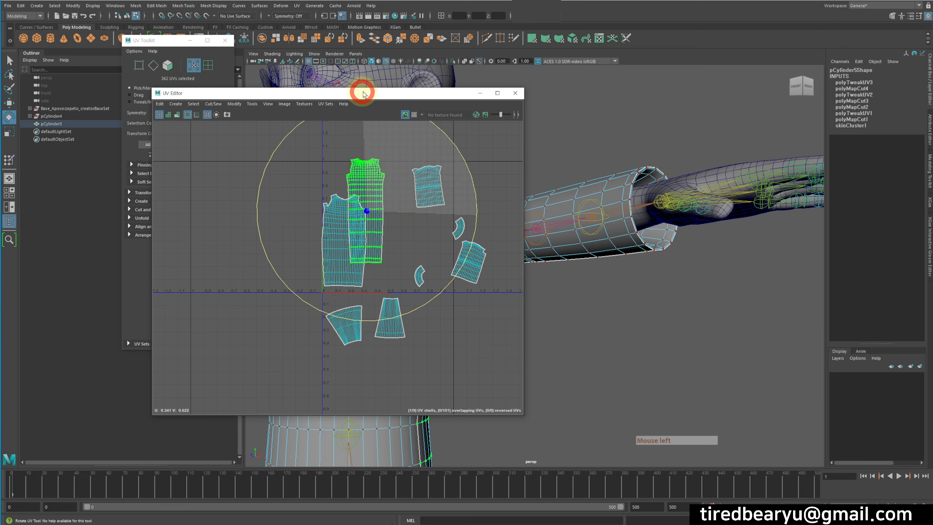
key("w")
middle_click_drag(402, 179, 442, 217)
Rotate the upper sleeve UV shell to lie horizontally and place it near the UV tile's upper-right corner
right_click_drag(442, 217, 450, 213, "alt")
middle_click_drag(450, 214, 463, 212, "alt")
left_click(441, 177)
key("e")
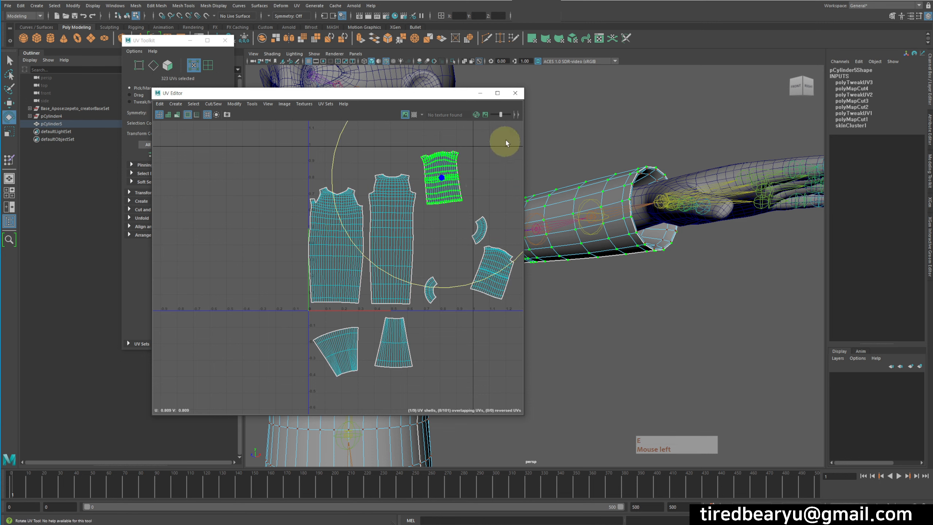
middle_click_drag(487, 166, 484, 160, "alt")
left_click_drag(484, 160, 452, 310)
key("w")
middle_click_drag(461, 280, 464, 271)
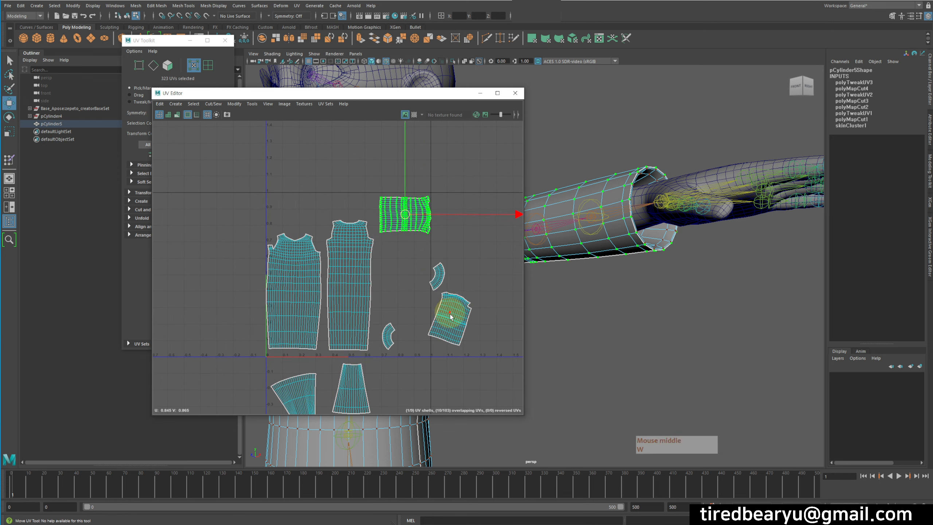
Rotate the tilted second sleeve UV shell horizontal beneath the first one, and nudge the first sleeve shell closer to the body shells
left_click(451, 317)
key("e")
left_click_drag(503, 224, 522, 335)
key("w")
middle_click_drag(470, 348, 428, 286)
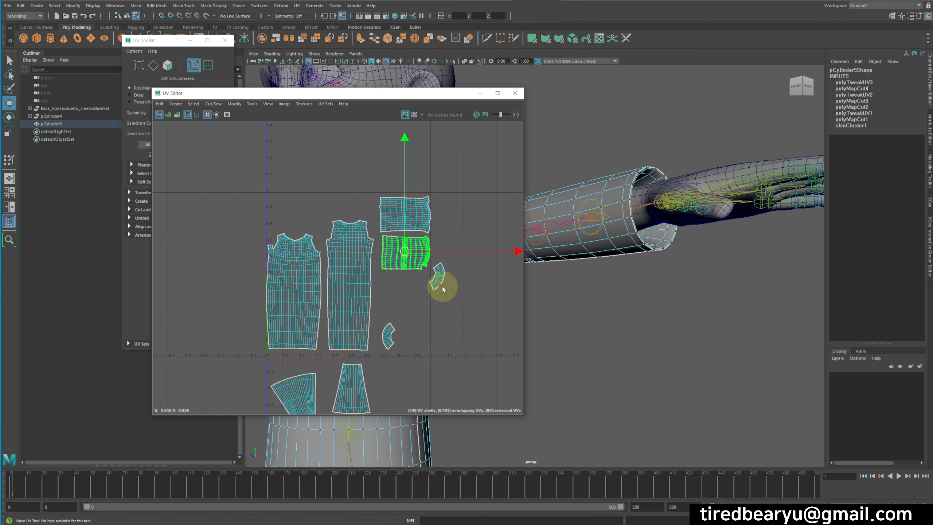
left_click_drag(421, 223, 414, 216)
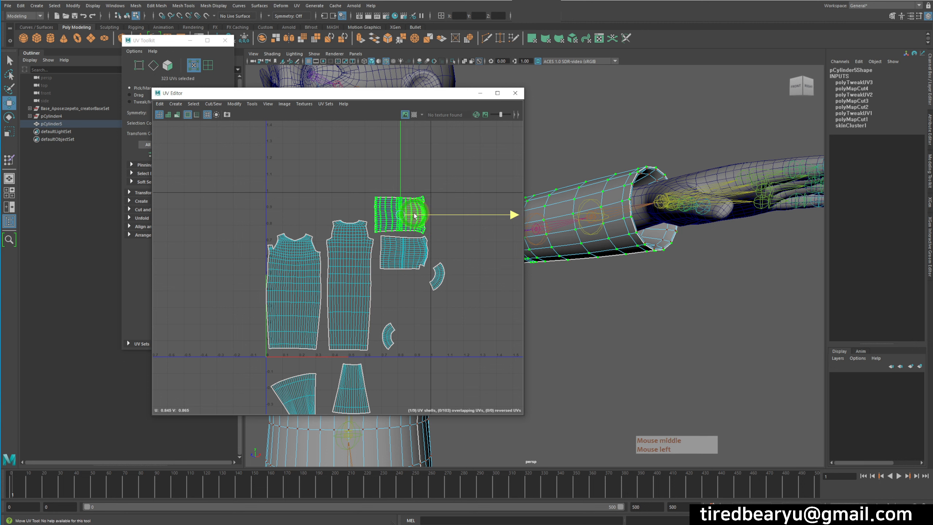
double_click(409, 252)
Move both small curved inner cuff UV shells side by side above the narrower body shell
middle_click_drag(415, 271, 369, 232)
double_click(437, 278)
key("w")
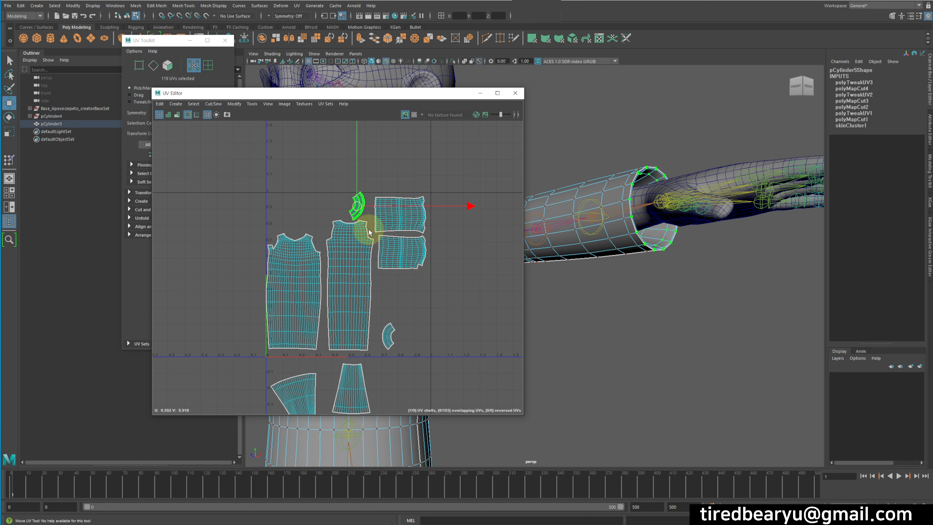
double_click(392, 337)
middle_click_drag(392, 337, 314, 324)
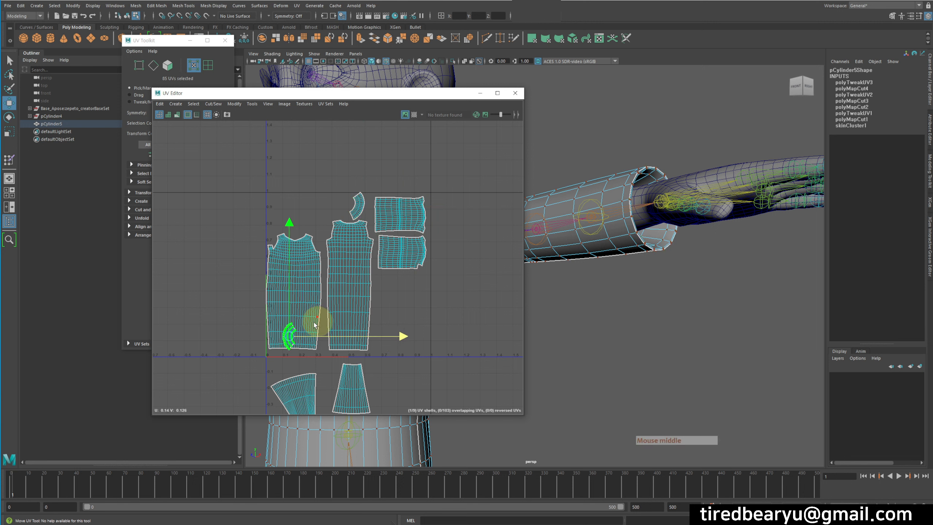
left_click_drag(290, 340, 324, 225)
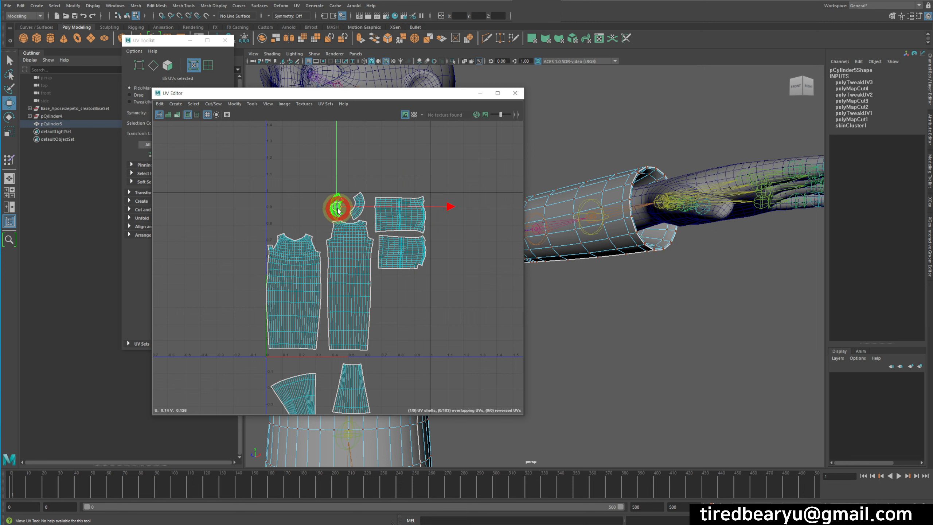
Place the fan-shaped hem UV shell below the sleeve shells, and lay the other hem shell horizontally above the wider body shell
double_click(302, 391)
middle_click_drag(409, 356, 512, 277)
double_click(351, 386)
middle_click_drag(500, 364, 443, 211)
key("e")
left_click_drag(391, 159, 408, 248)
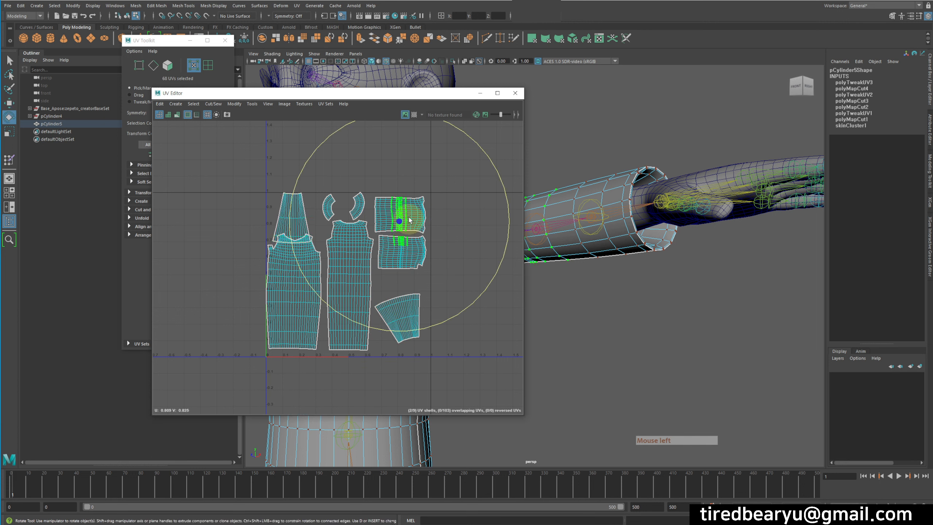
key("z")
middle_click_drag(389, 178, 339, 323)
key("w")
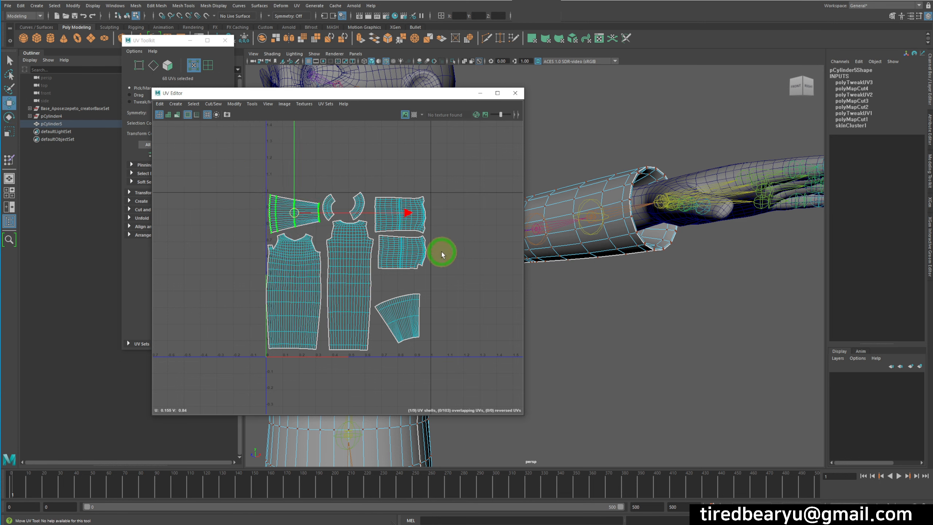
left_click(485, 271)
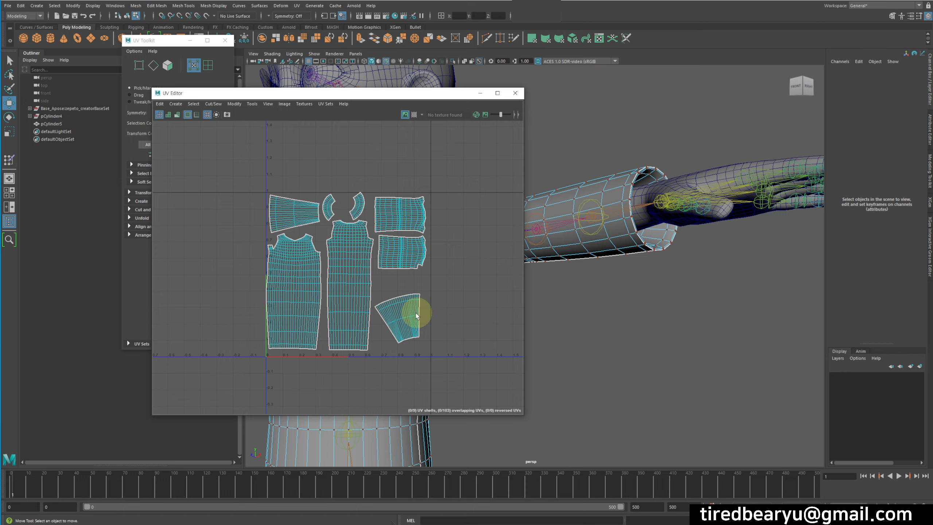
Uncover the model view, select the whole garment in object mode and display the checker map on it
left_click_drag(437, 94, 283, 94)
middle_click_drag(511, 216, 650, 185, "alt")
right_click_drag(650, 185, 573, 204, "alt")
left_click_drag(569, 205, 591, 210, "alt")
right_click_drag(602, 204, 636, 189)
left_click(350, 196)
left_click(510, 278)
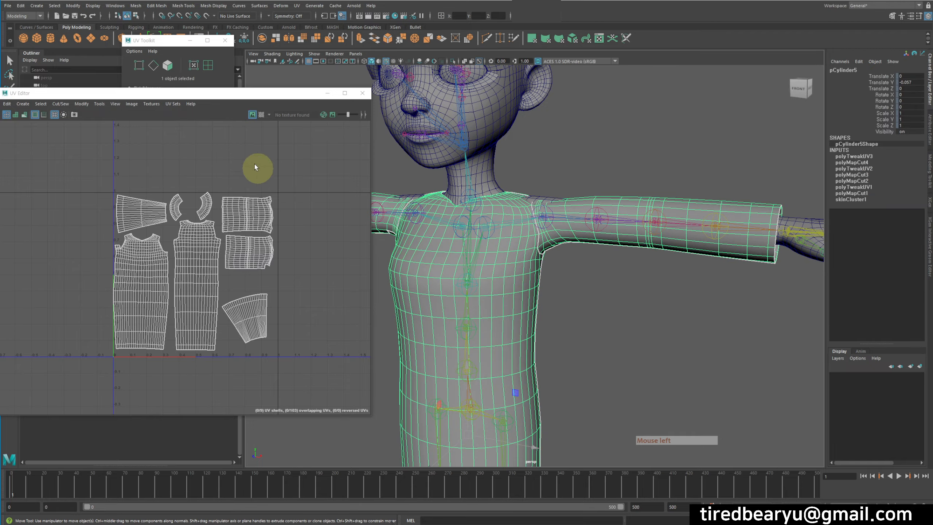
left_click(265, 115)
Examine the checker pattern on the garment's body and sleeves from the front, side and back for distortion
left_click_drag(575, 269, 618, 279, "alt")
right_click_drag(618, 279, 705, 243, "alt")
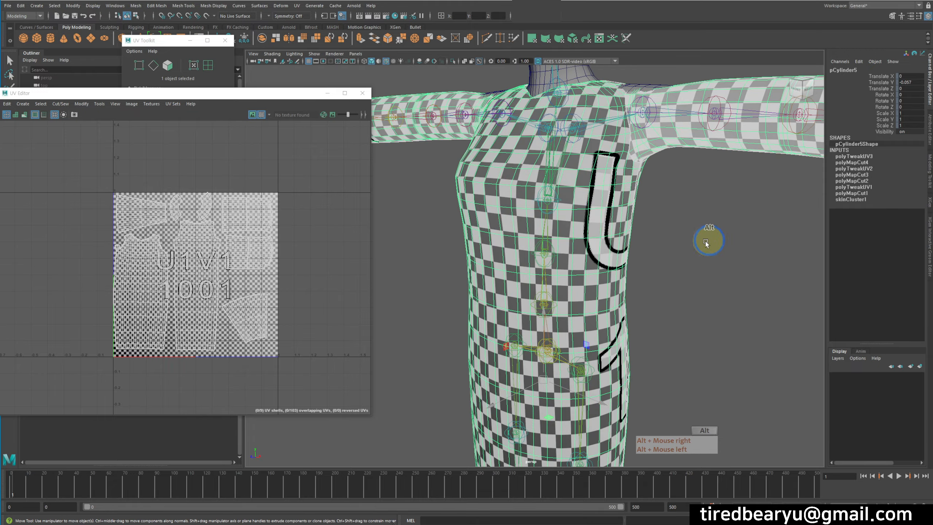
left_click_drag(705, 243, 571, 235, "alt")
middle_click_drag(571, 235, 590, 232, "alt")
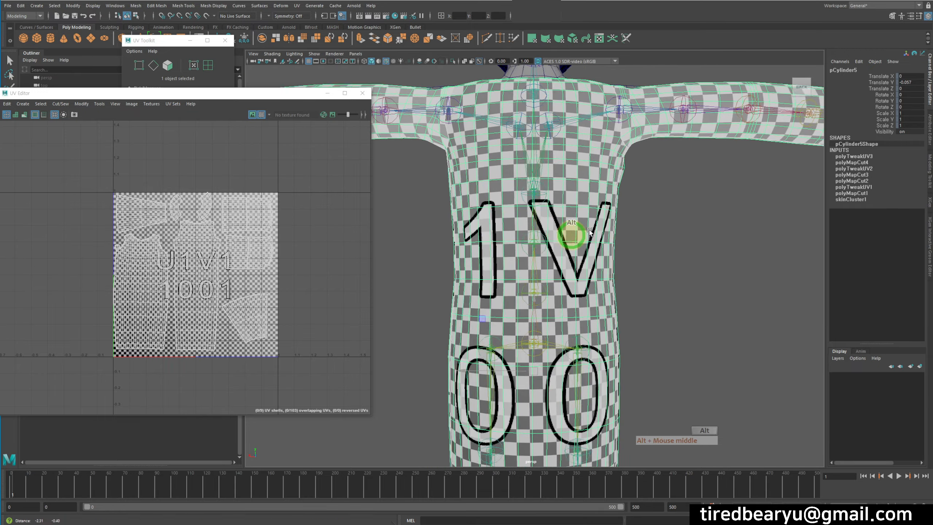
left_click_drag(590, 232, 712, 230, "alt")
middle_click_drag(652, 234, 687, 265, "alt")
scroll(308, 224, "down", 1)
Select all the garment's UVs to check their layout, return to object selection and inspect the checkered front and sleeves
middle_click_drag(225, 242, 264, 230, "alt")
left_click(249, 226)
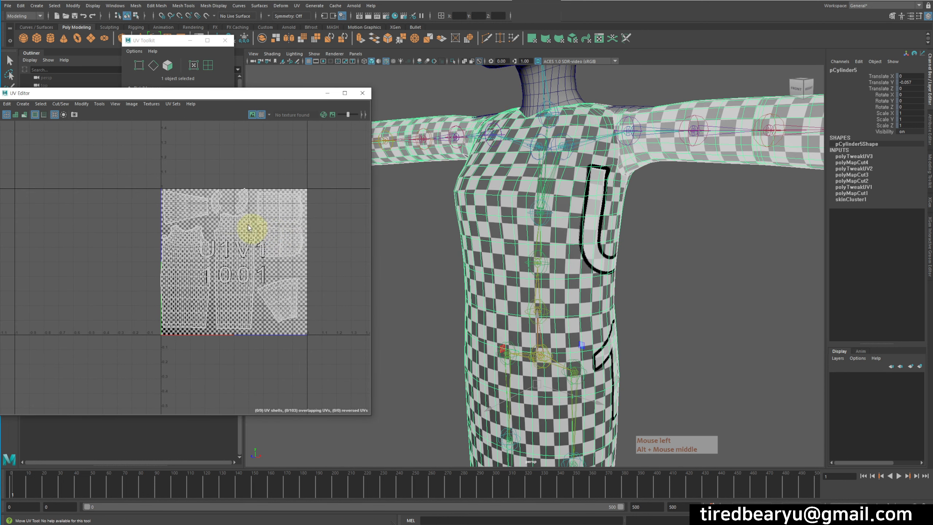
left_click_drag(160, 145, 360, 385)
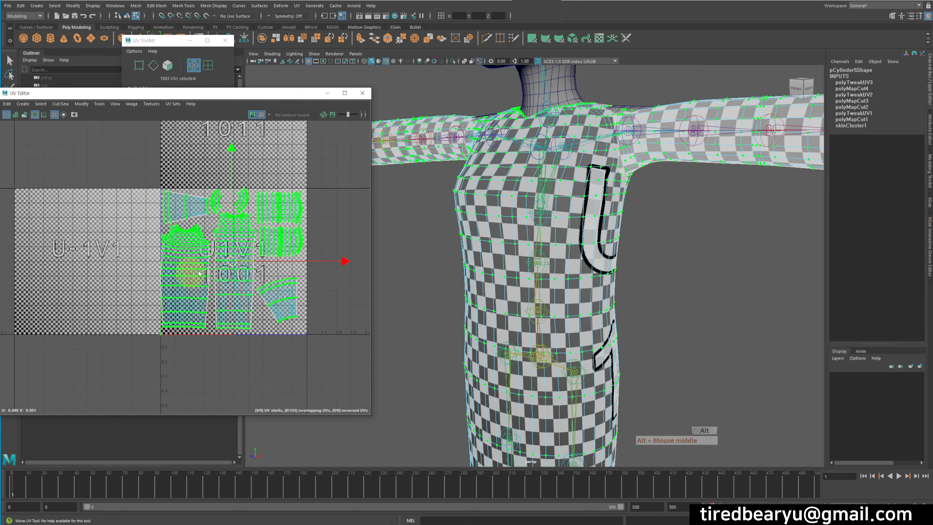
left_click(694, 286)
left_click_drag(694, 286, 623, 273, "alt")
right_click_drag(674, 164, 696, 158)
left_click_drag(686, 187, 709, 198, "alt")
right_click_drag(708, 199, 626, 205, "alt")
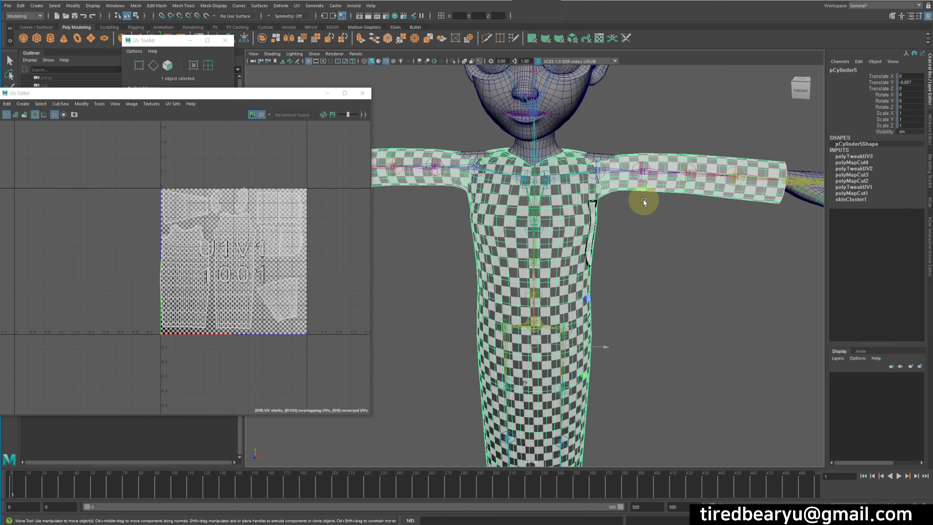